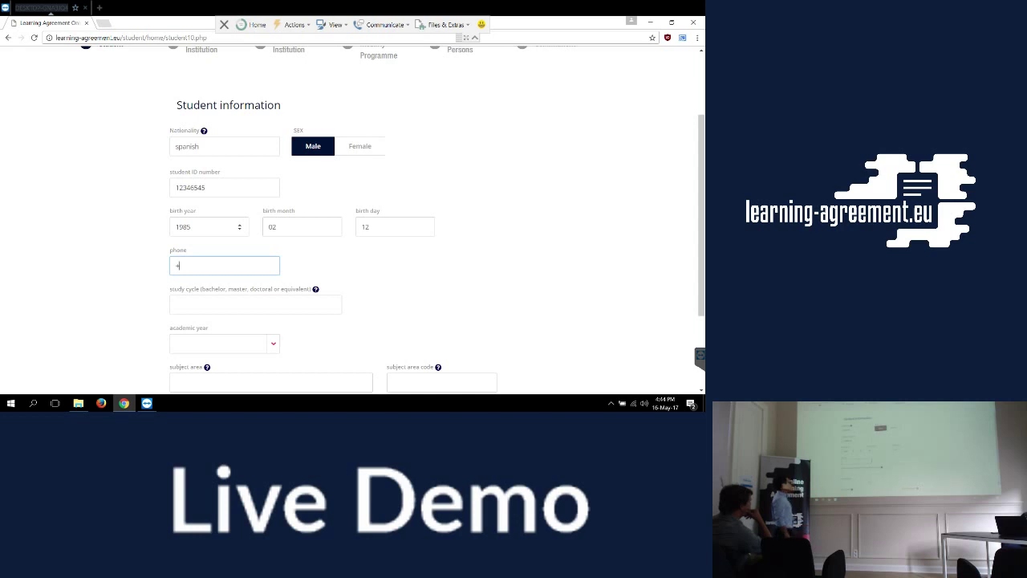
# Finish the student's phone number, set study cycle to Master and academic year to 2017/2018.
pyautogui.write('656565656')
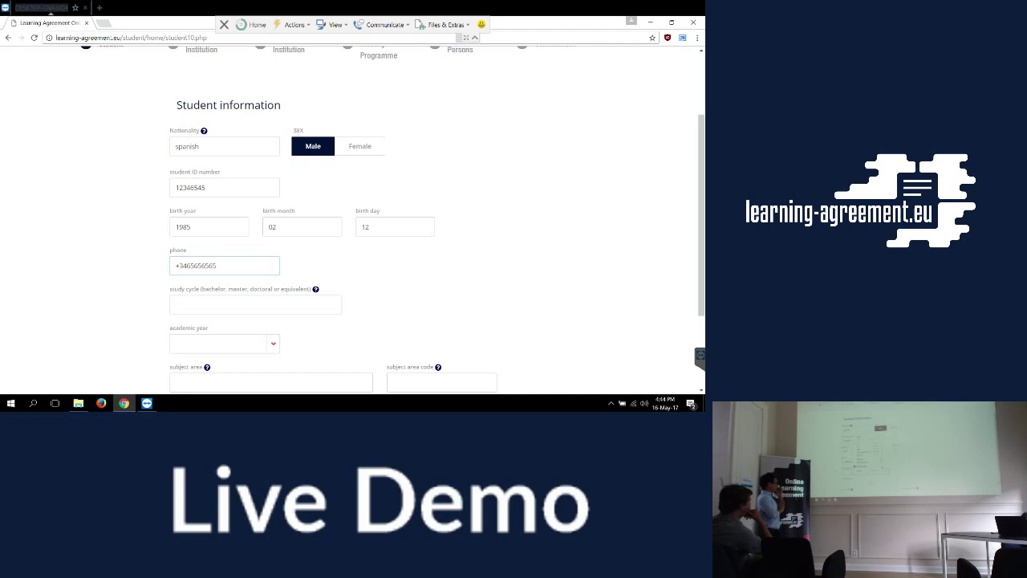
pyautogui.press('Tab')
pyautogui.write('Master')
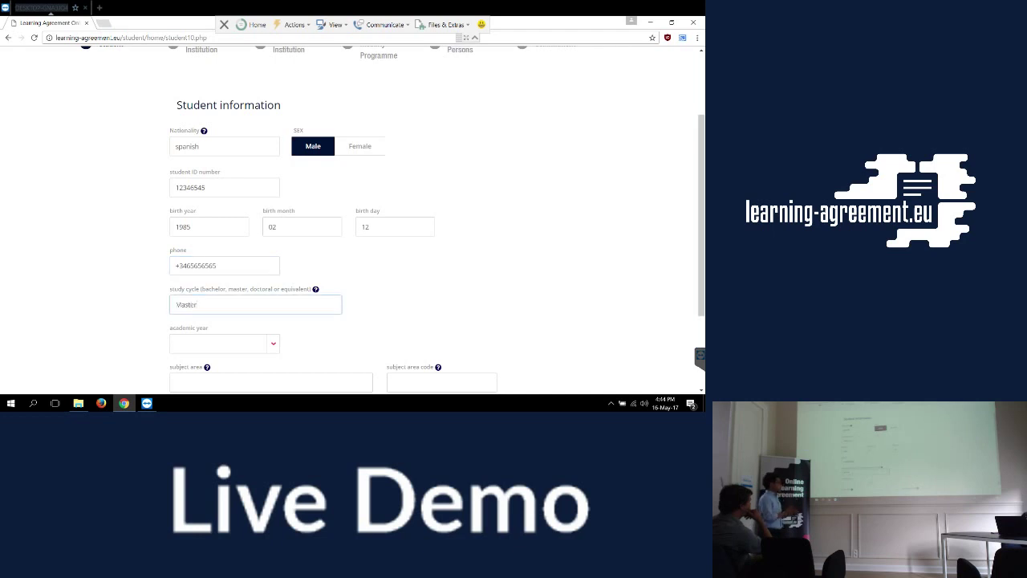
pyautogui.click(224, 343)
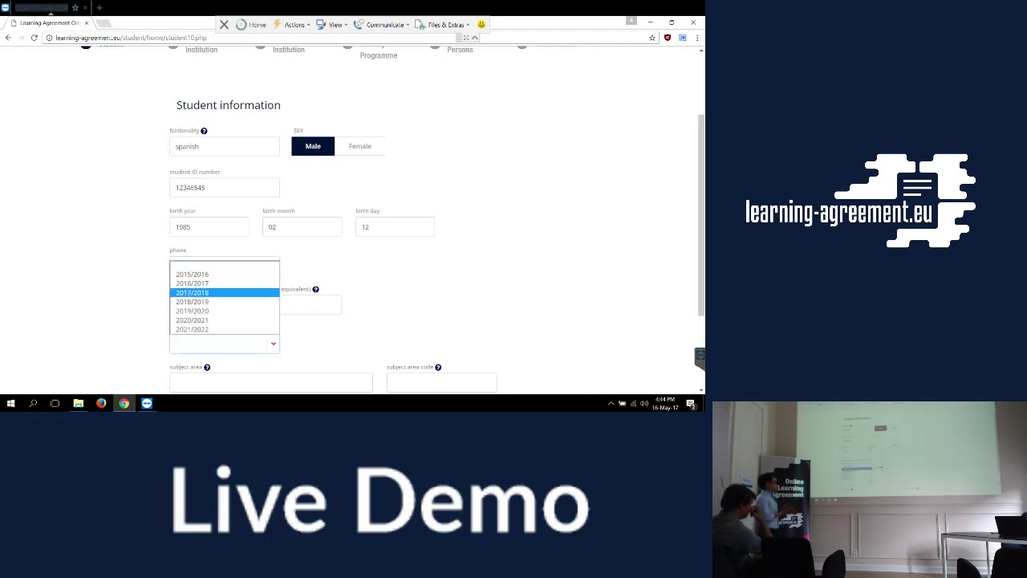
pyautogui.press('Return')
# Enter subject area Computer Science with subject area code 12.
pyautogui.scroll(-1, 393, 219)
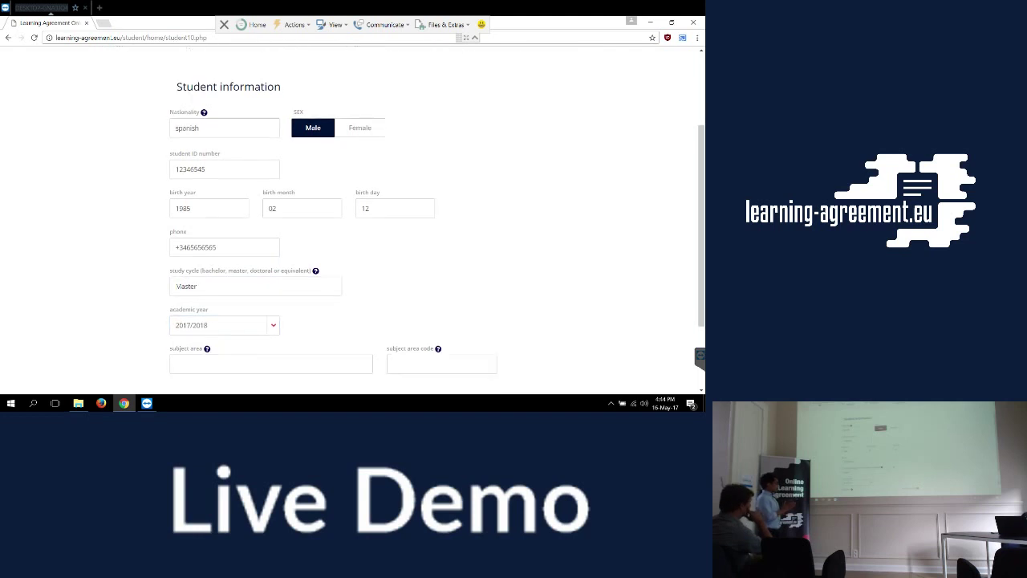
pyautogui.scroll(-3, 393, 219)
pyautogui.click(270, 290)
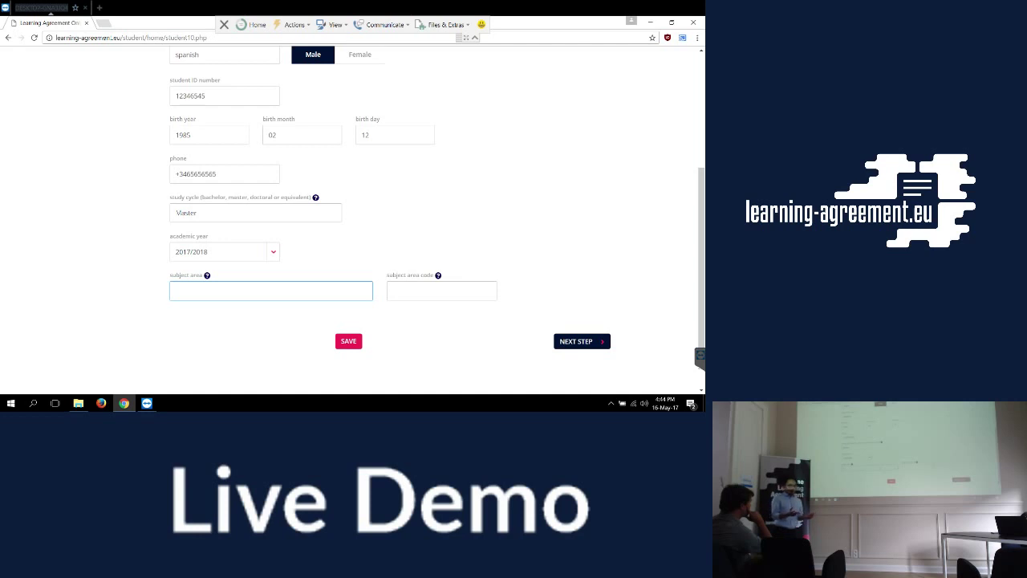
pyautogui.write('Comp')
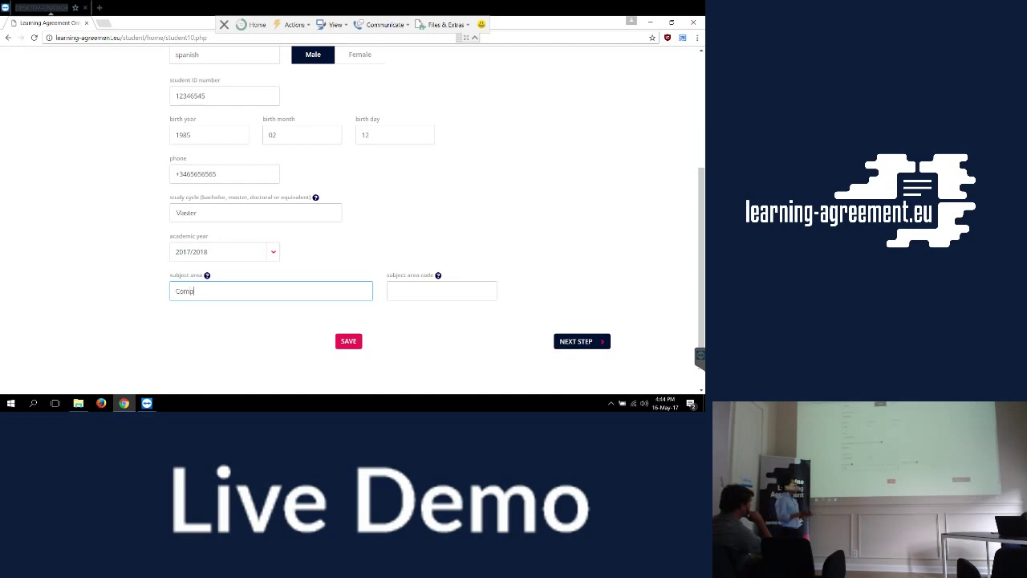
pyautogui.write('uter Science')
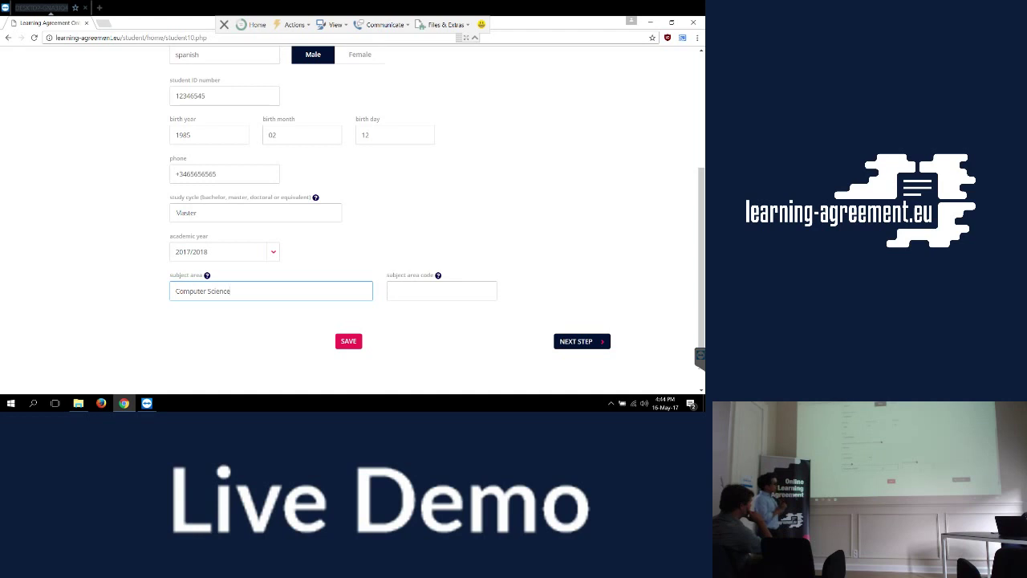
pyautogui.click(441, 291)
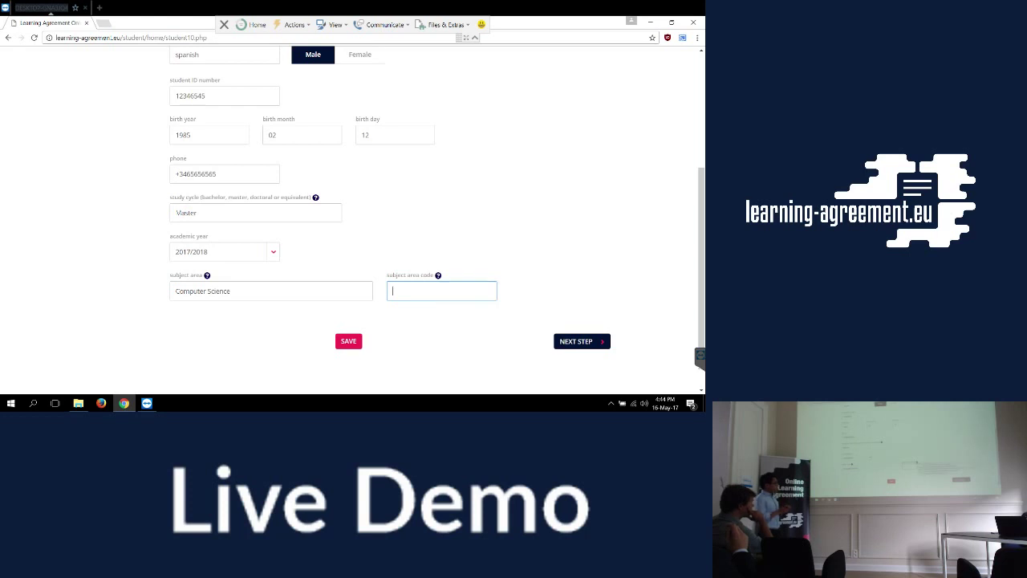
pyautogui.moveTo(438, 275)
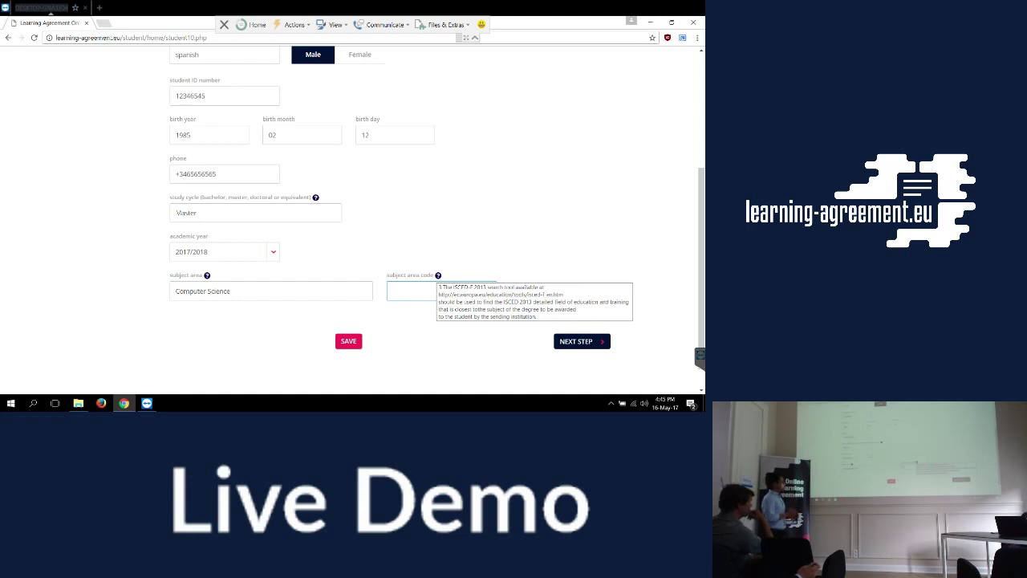
pyautogui.write('12')
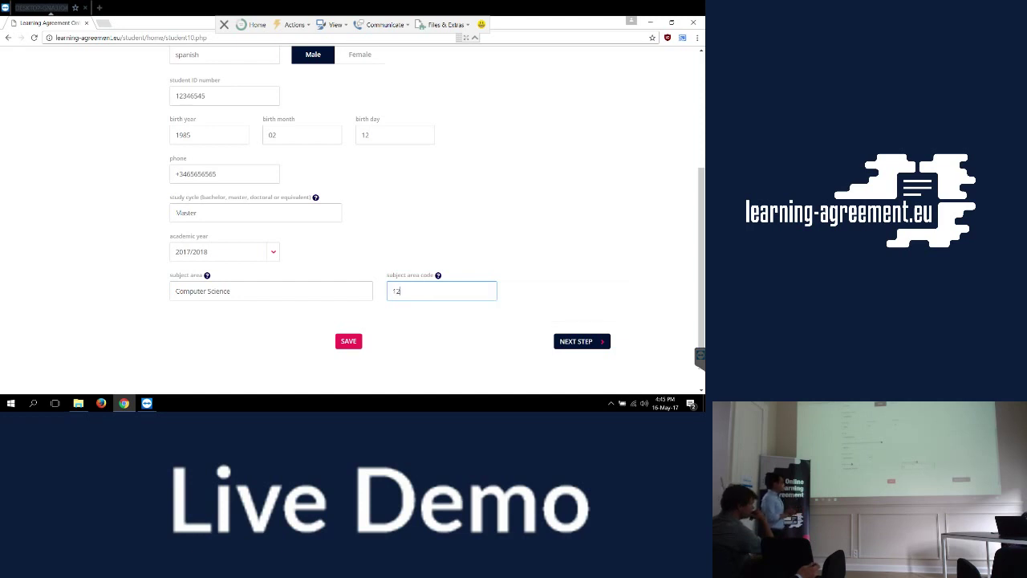
# Save the student information and continue to the Sending Institution step.
pyautogui.click(348, 341)
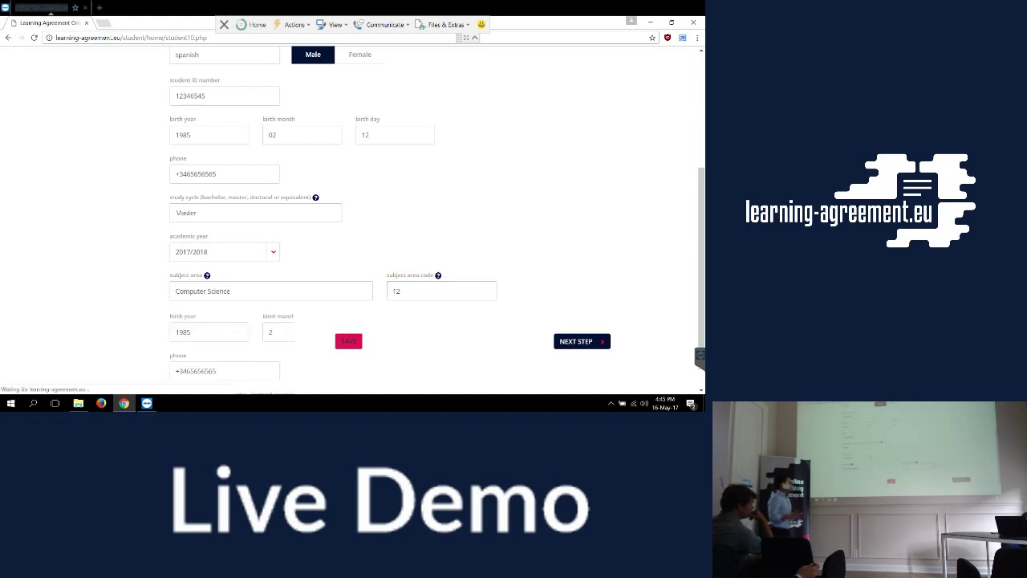
pyautogui.scroll(-3, 353, 241)
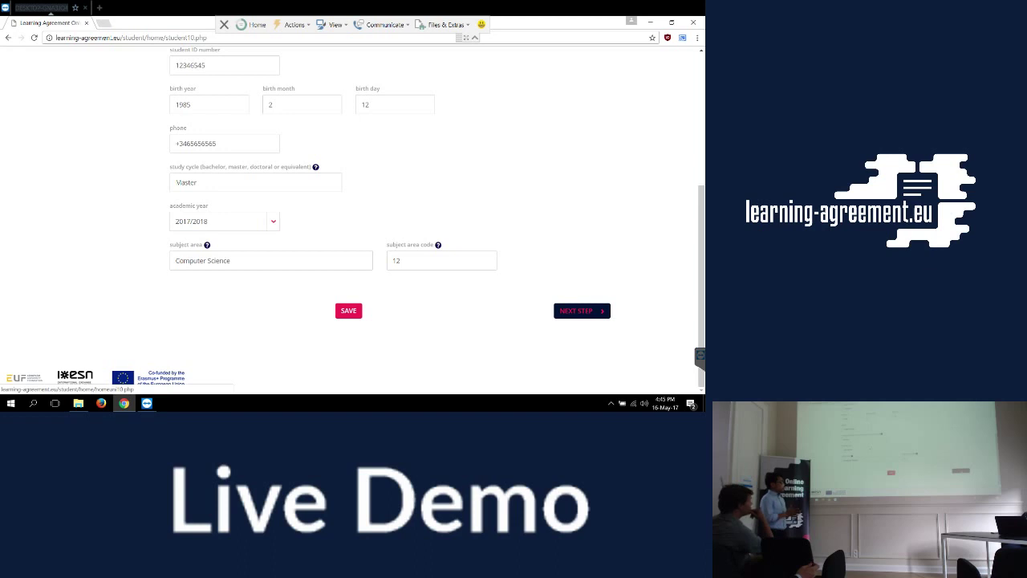
pyautogui.click(581, 311)
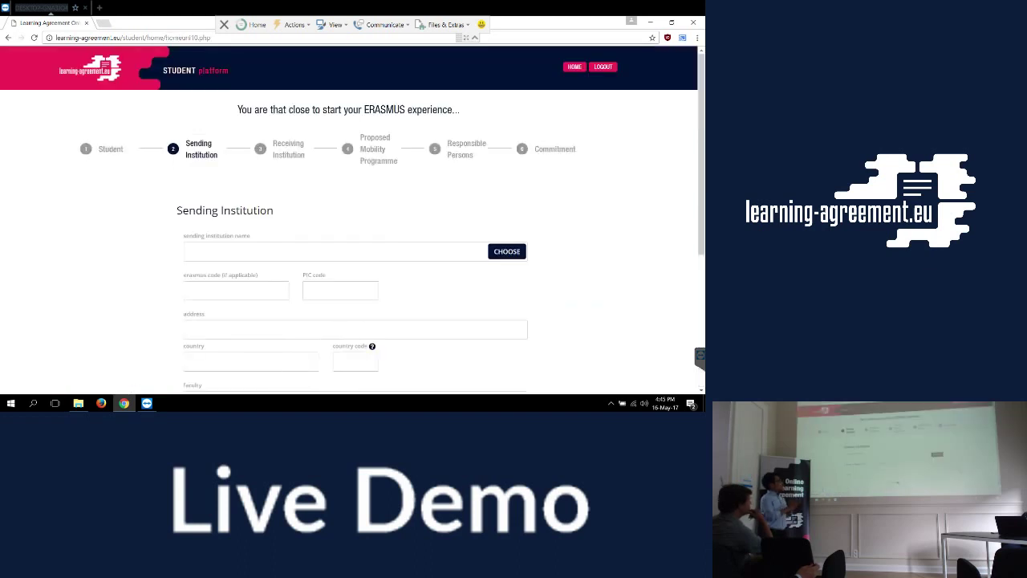
pyautogui.scroll(-1, 353, 218)
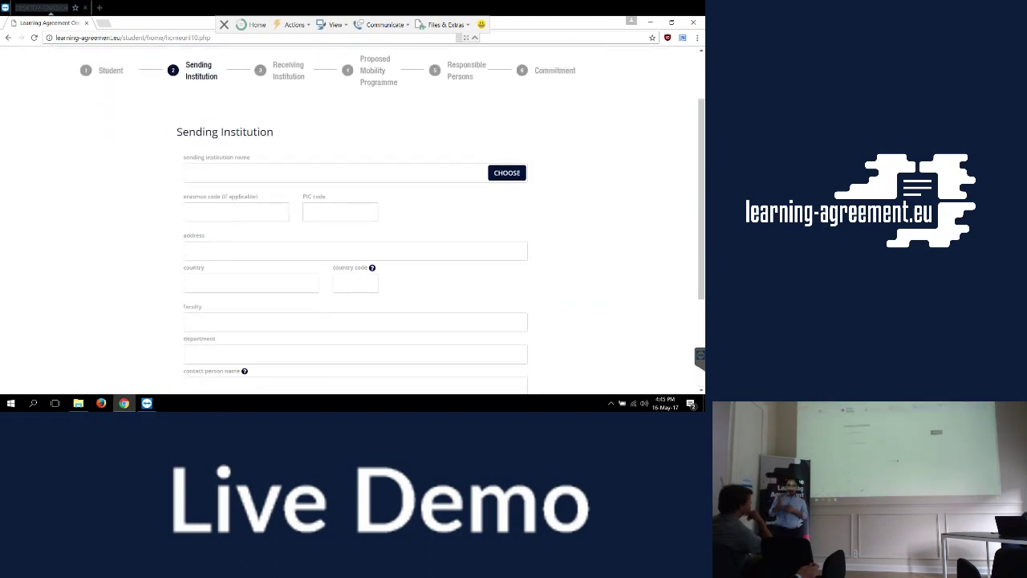
pyautogui.scroll(-1, 353, 218)
pyautogui.scroll(1, 353, 218)
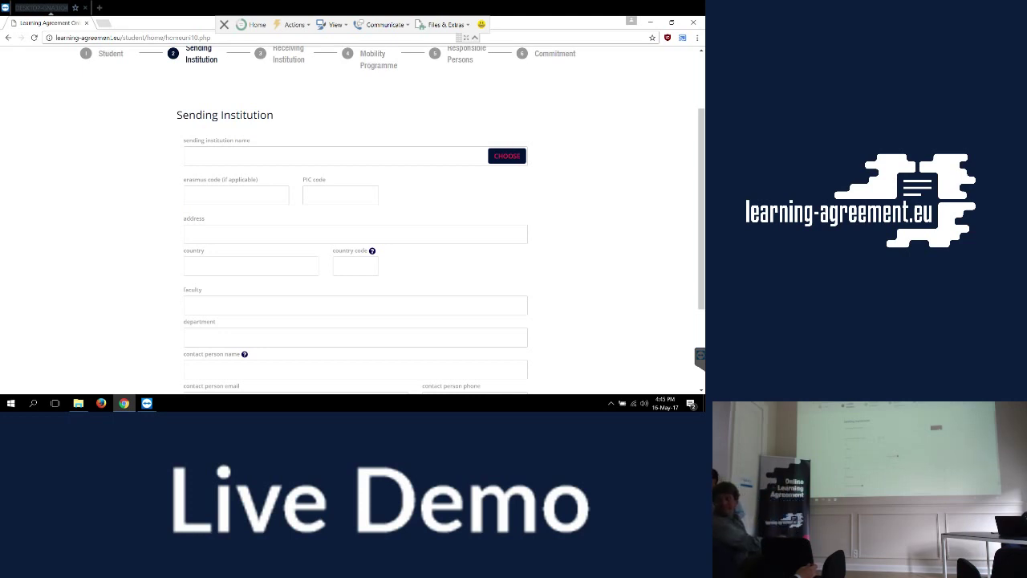
pyautogui.scroll(-4, 353, 217)
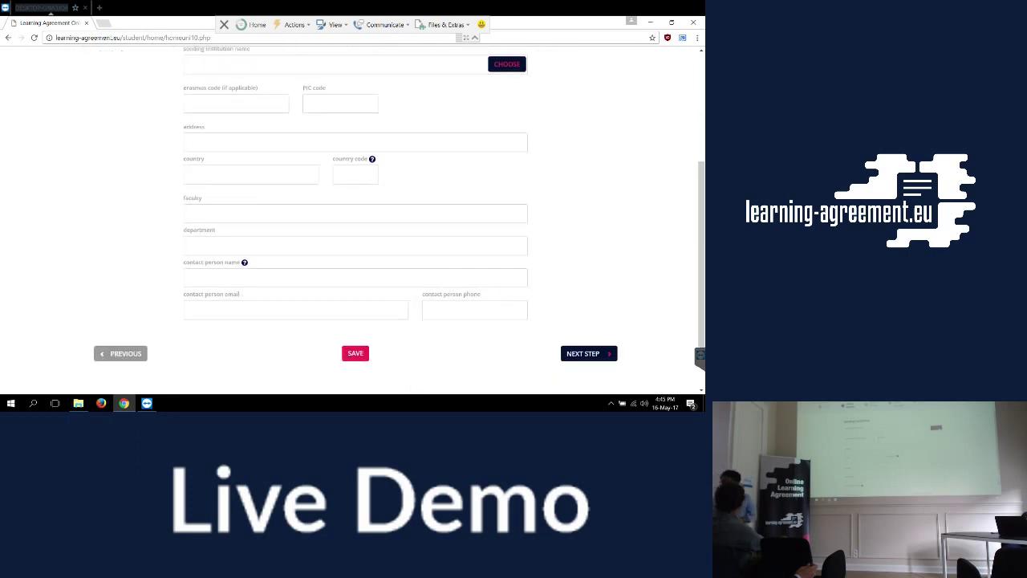
pyautogui.scroll(1, 354, 217)
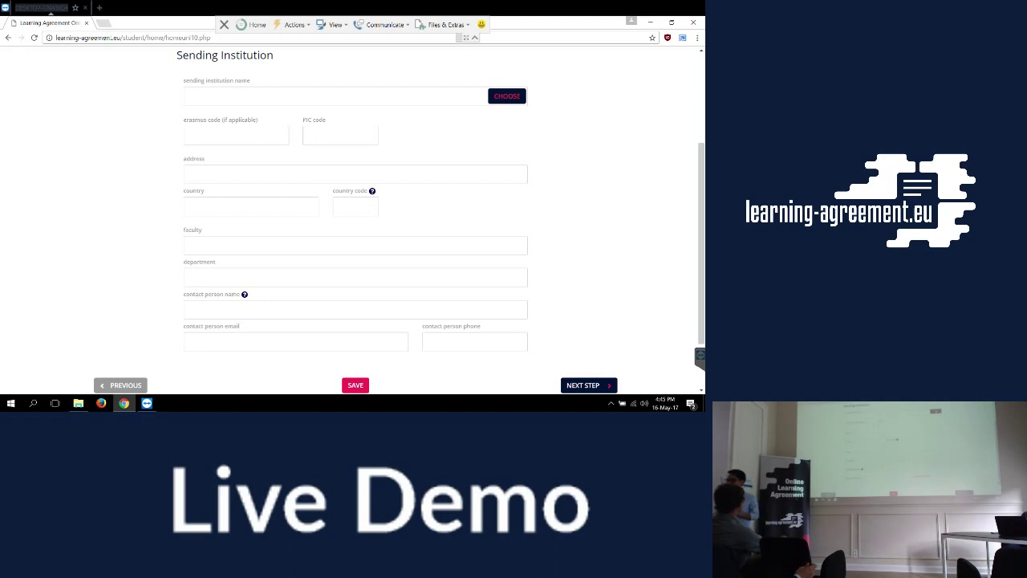
# Choose UNIVERSITEIT ANTWERPEN from the Belgian institutions list as the sending institution.
pyautogui.click(506, 96)
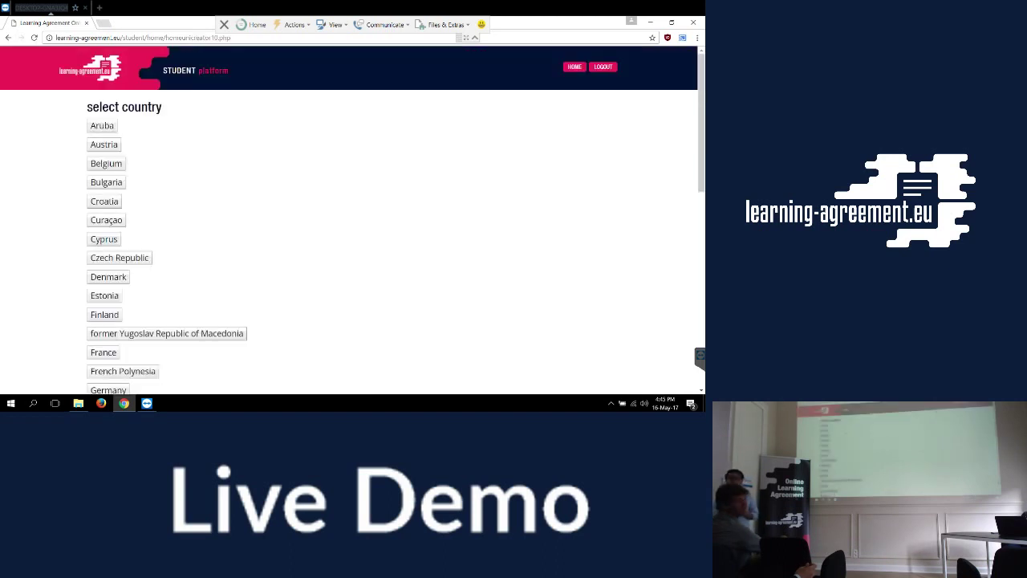
pyautogui.click(106, 163)
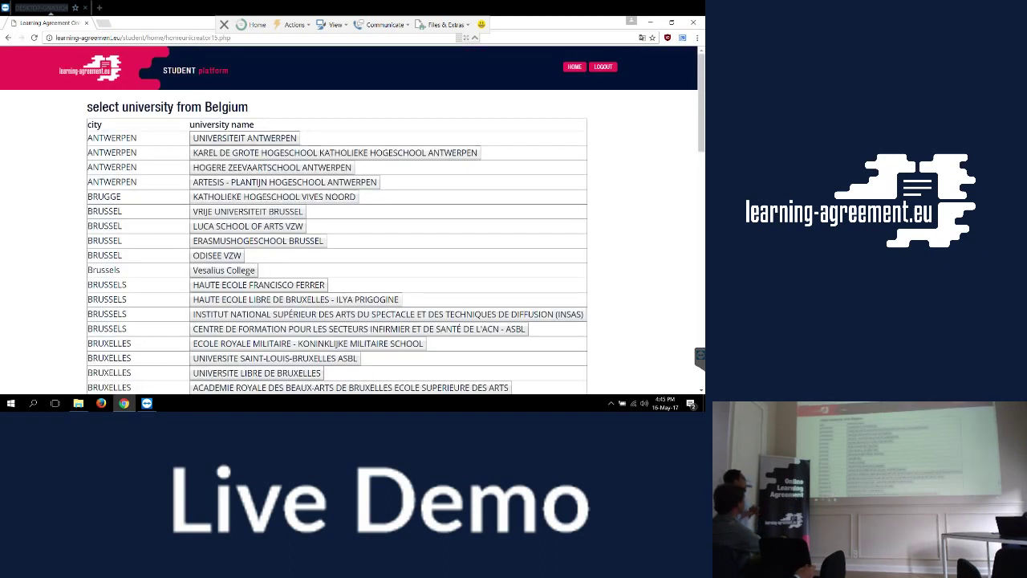
pyautogui.click(244, 138)
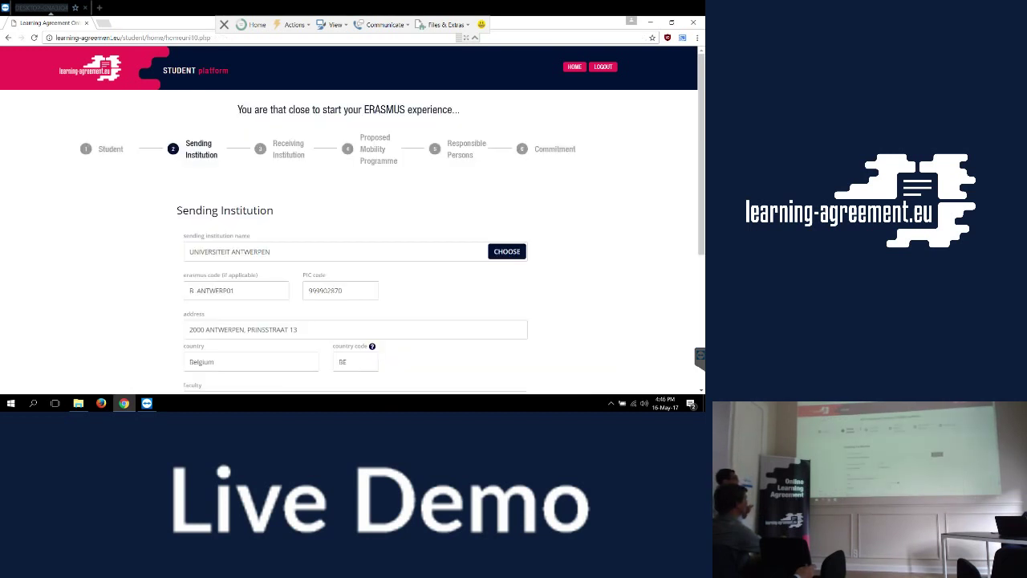
pyautogui.scroll(-2, 353, 220)
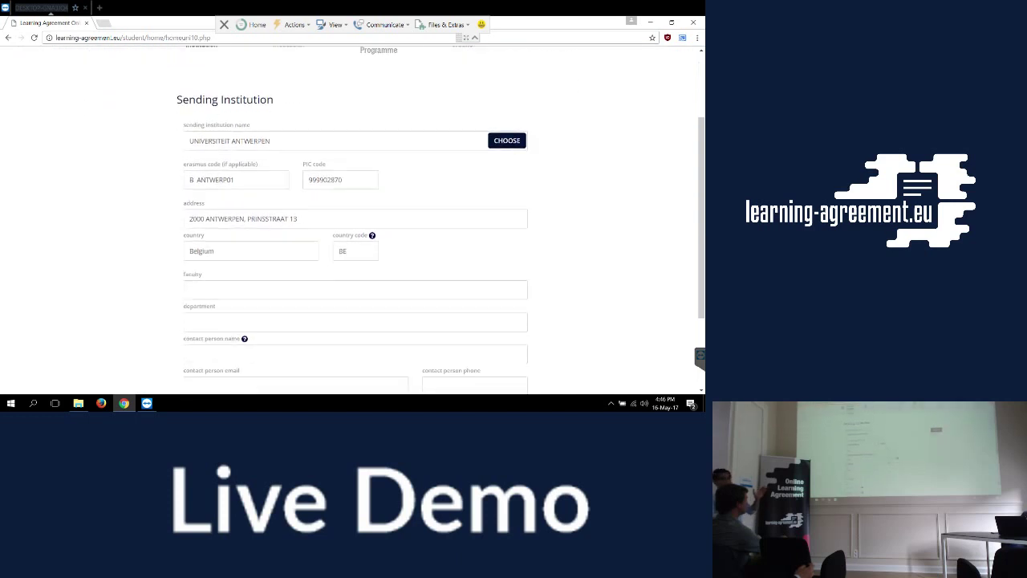
pyautogui.scroll(-2, 352, 220)
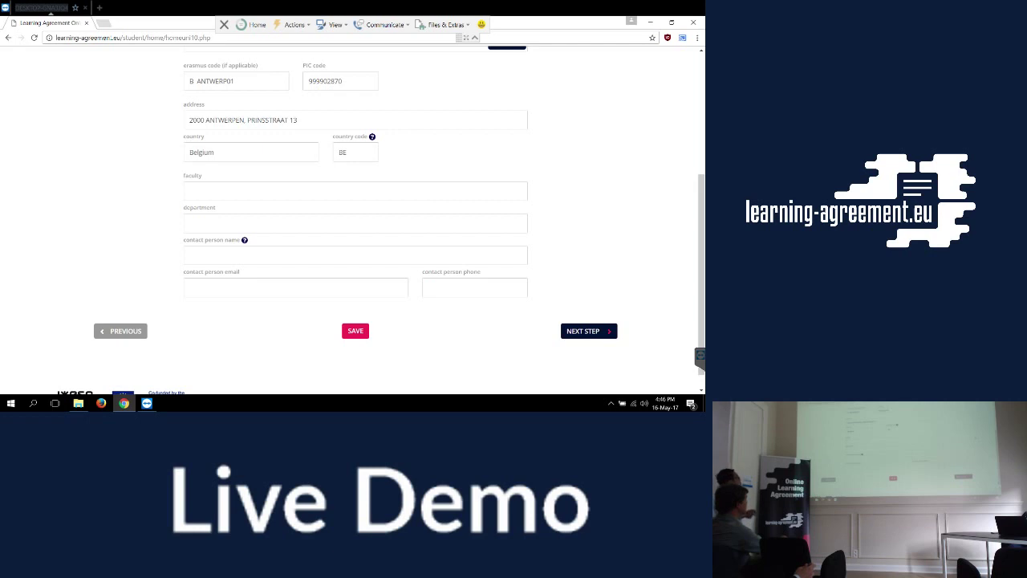
pyautogui.click(353, 190)
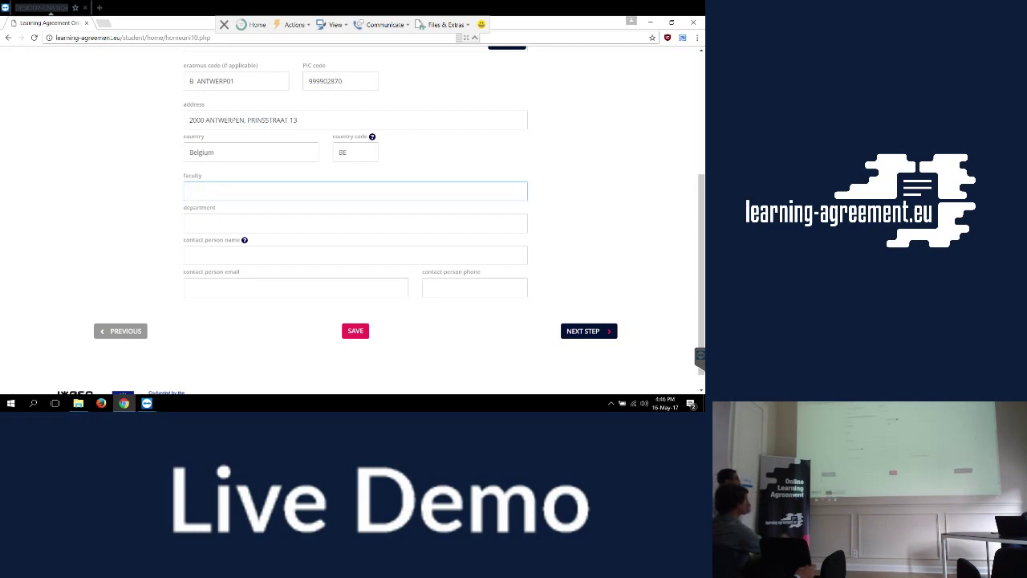
pyautogui.scroll(1, 353, 216)
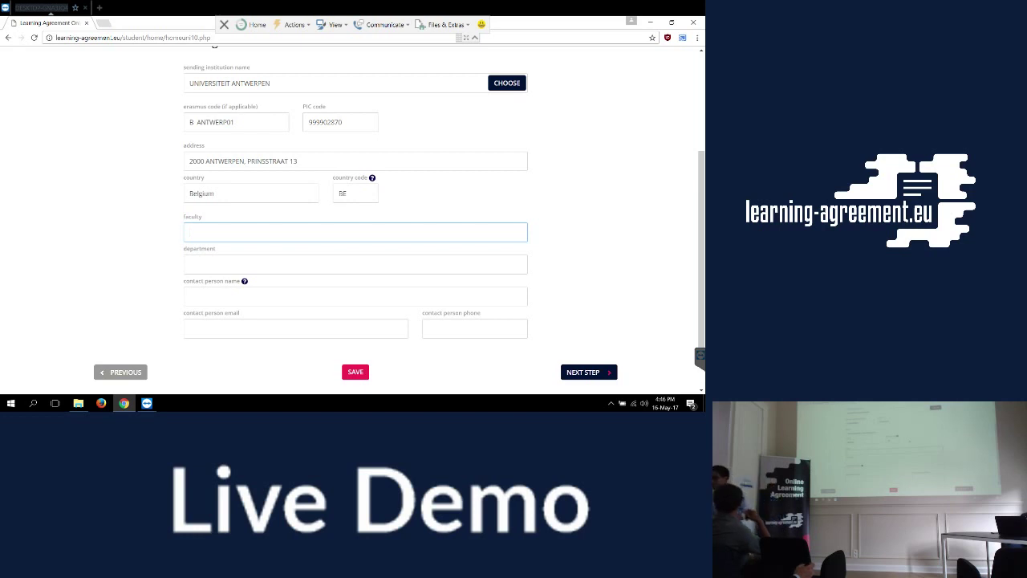
# Enter faculty Applied Economics, department Economics and the contact person's name.
pyautogui.write('Applied Economics')
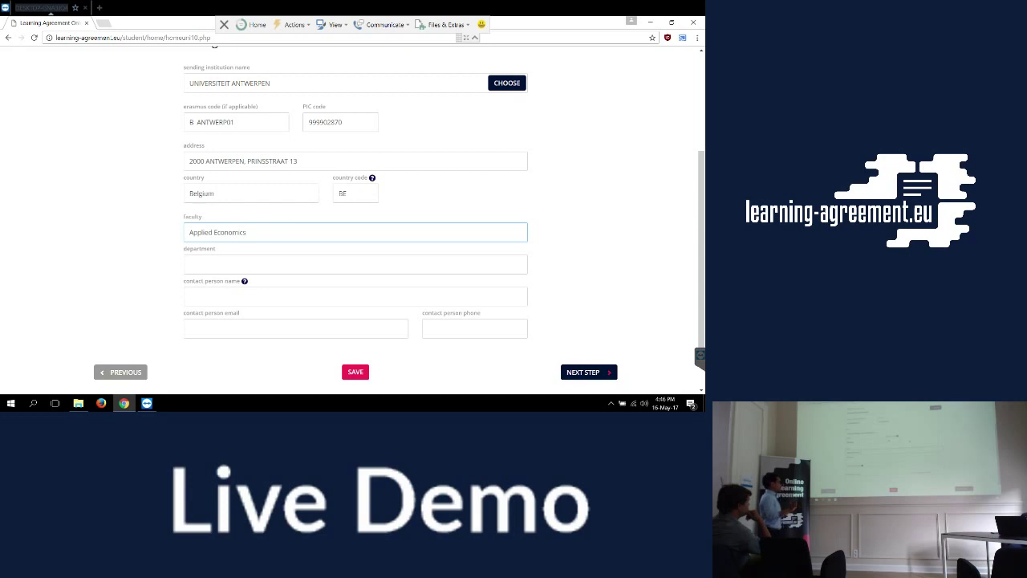
pyautogui.click(190, 264)
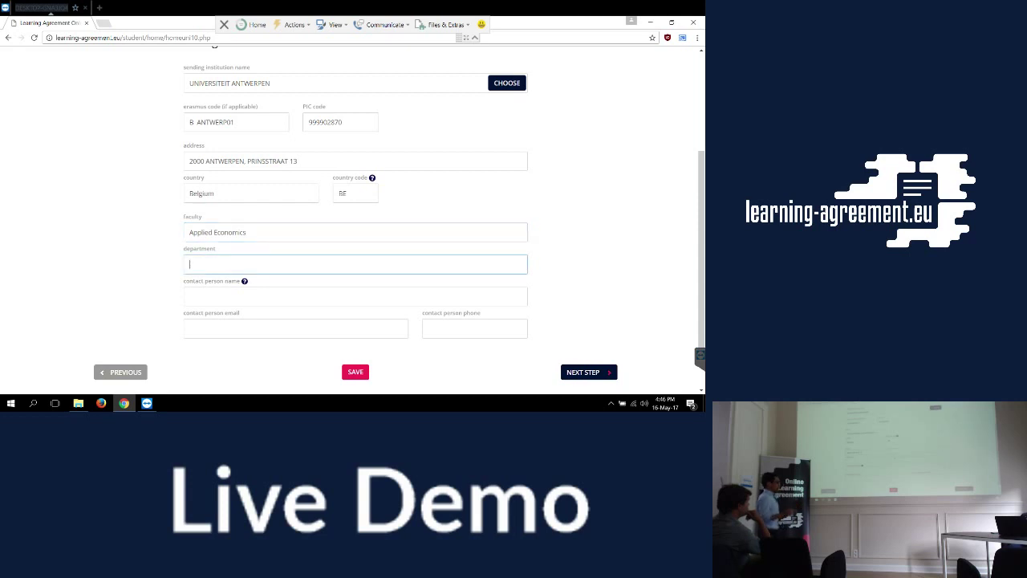
pyautogui.write('E')
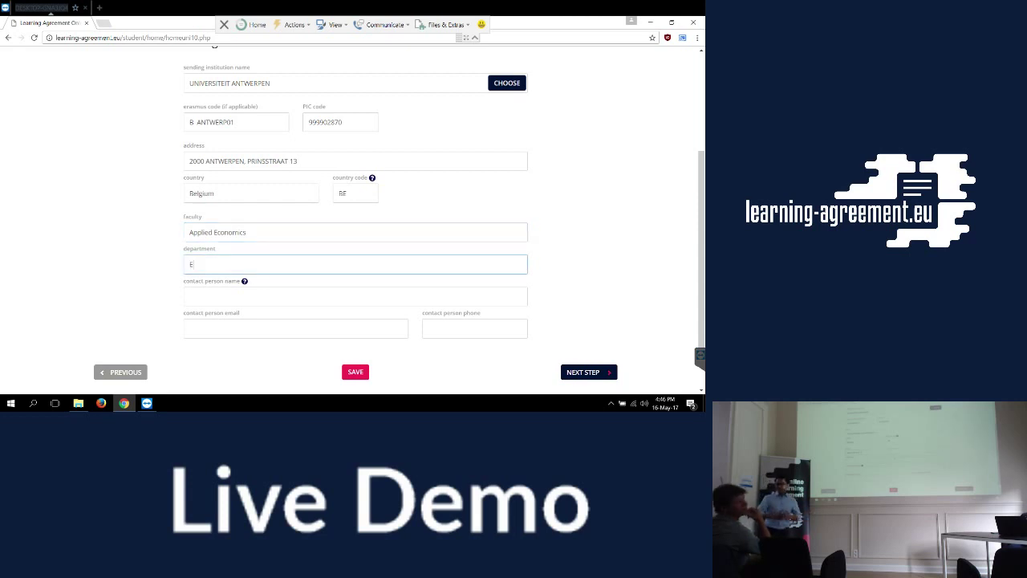
pyautogui.write('conomics')
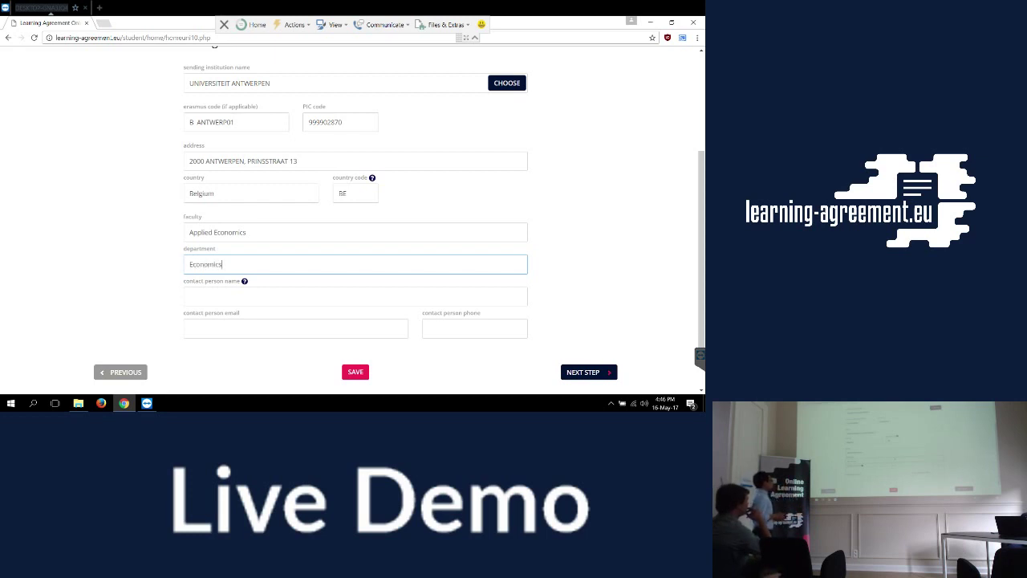
pyautogui.press('Tab')
pyautogui.write('Tim')
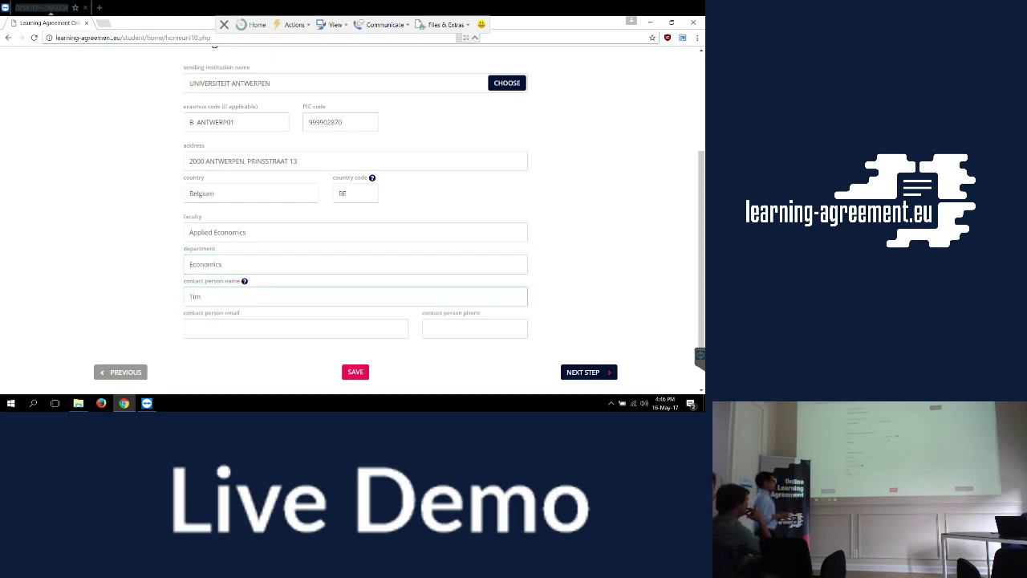
# Fill in the contact person's e-mail, correcting typos, and save the sending institution details.
pyautogui.press('Tab')
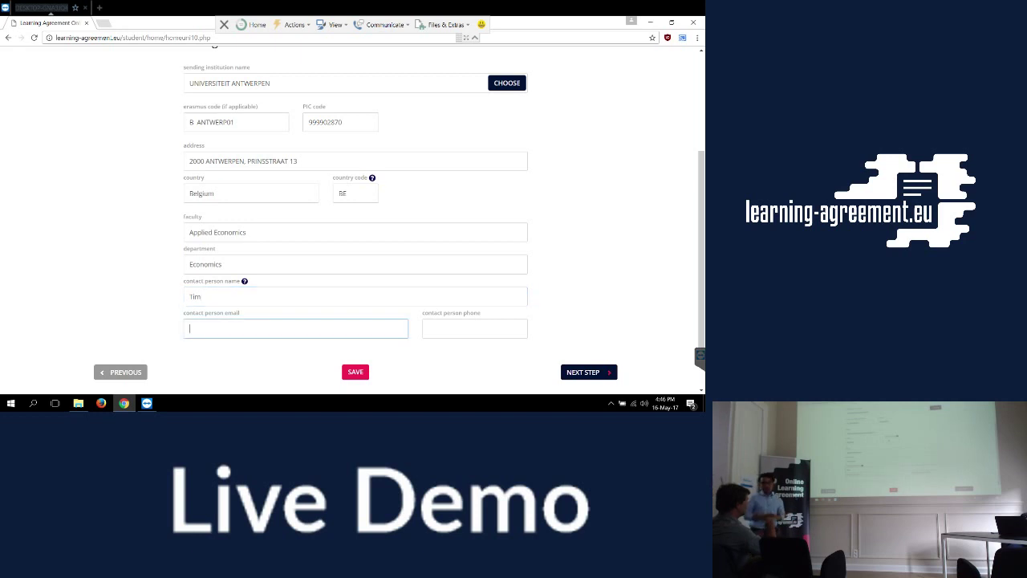
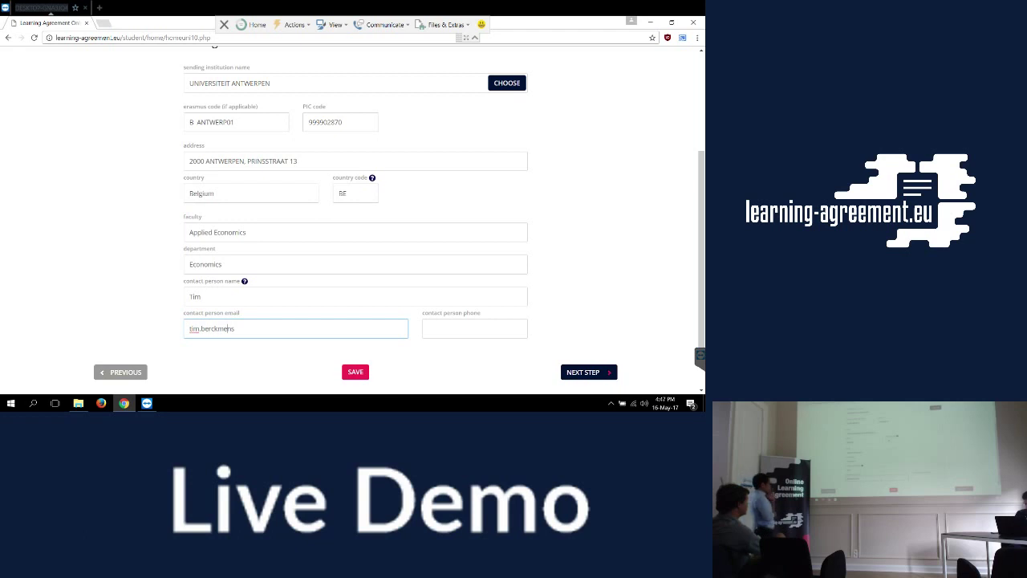
pyautogui.press('Delete')
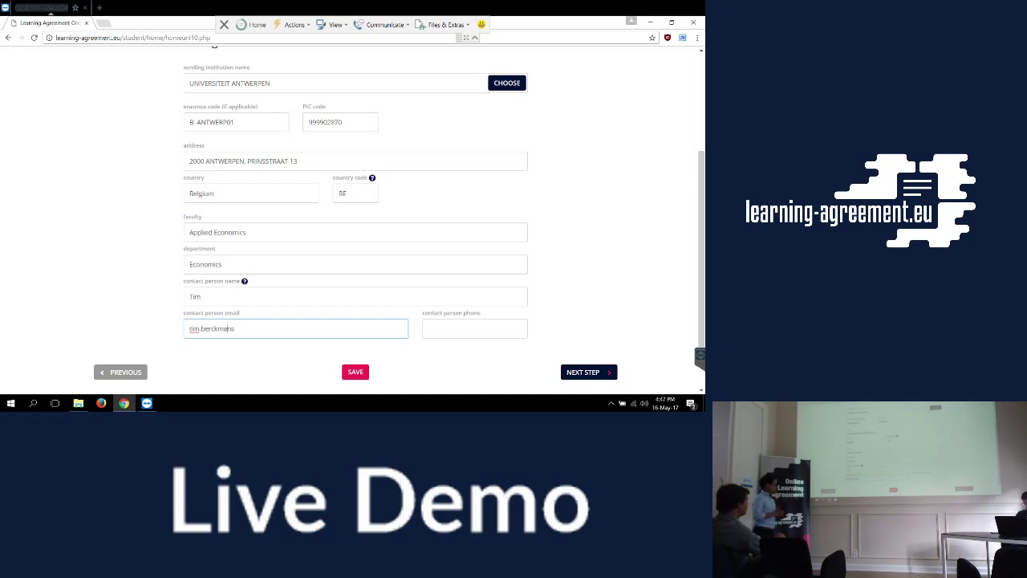
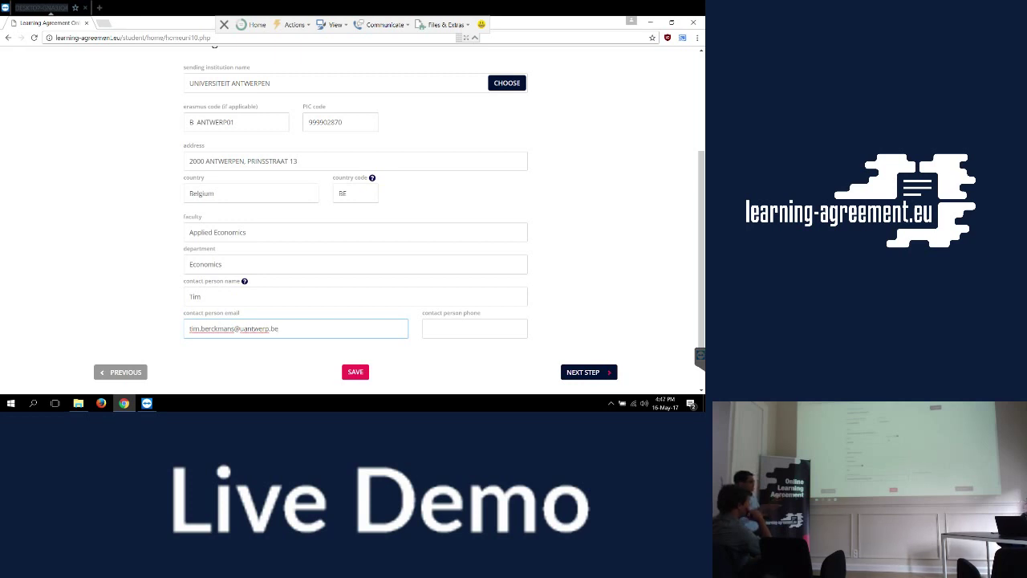
pyautogui.press('Return')
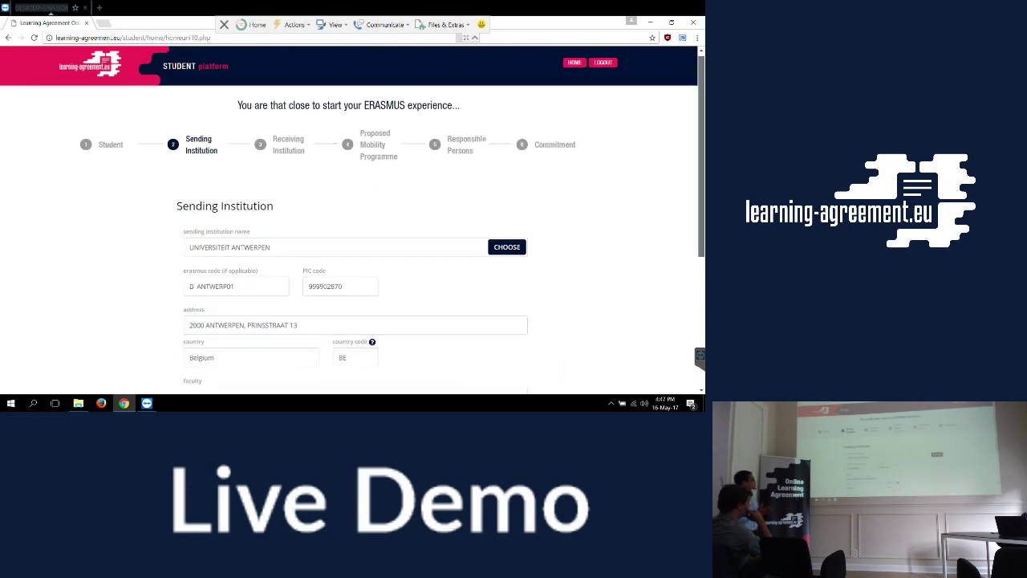
pyautogui.scroll(-5, 353, 240)
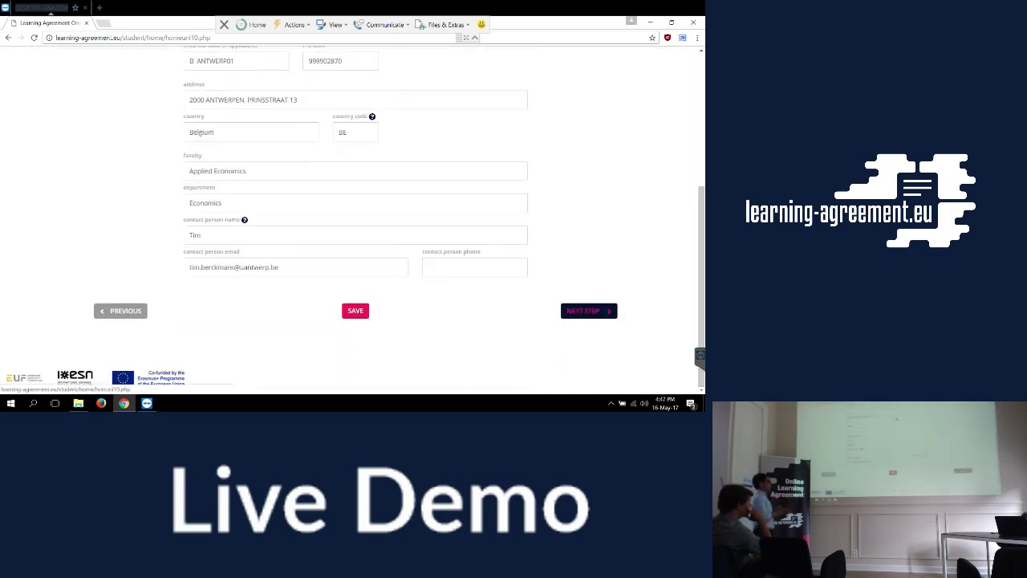
# Advance to the Receiving Institution step and scroll down its form.
pyautogui.click(588, 310)
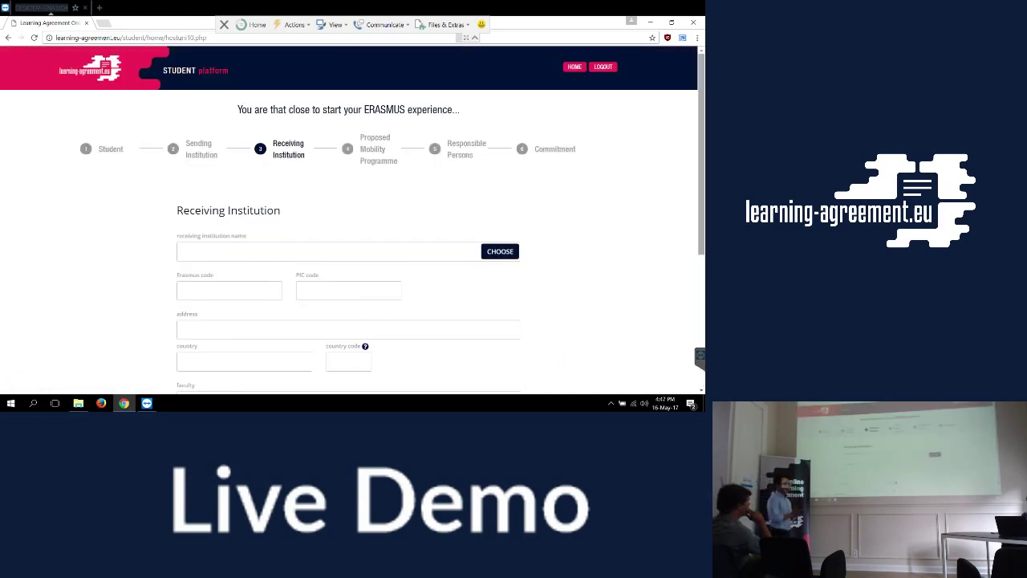
pyautogui.scroll(-1, 353, 241)
pyautogui.scroll(-1, 353, 241)
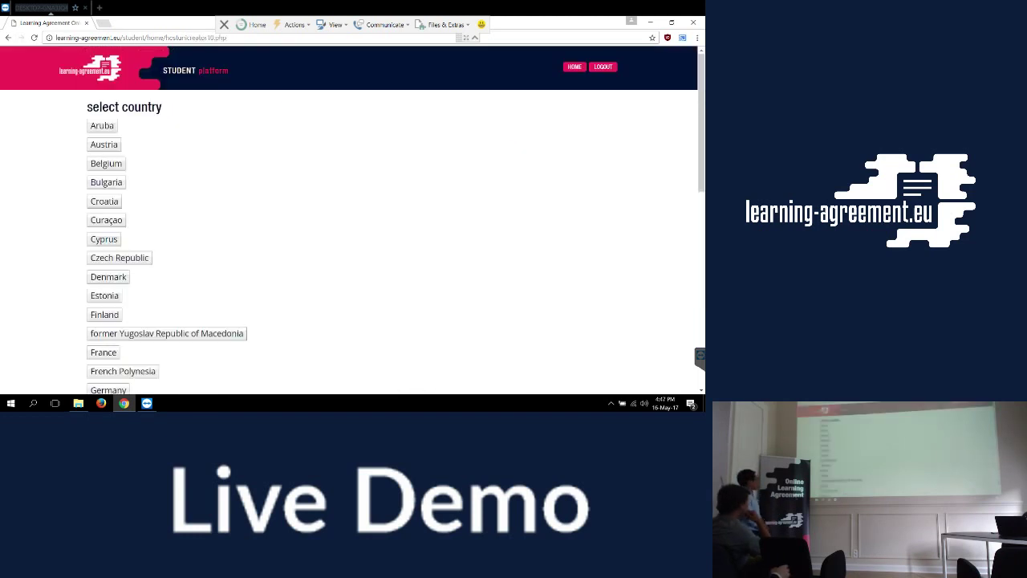
# Pick France and browse its universities to select UNIVERSITE DE LORRAINE as receiving institution.
pyautogui.click(104, 351)
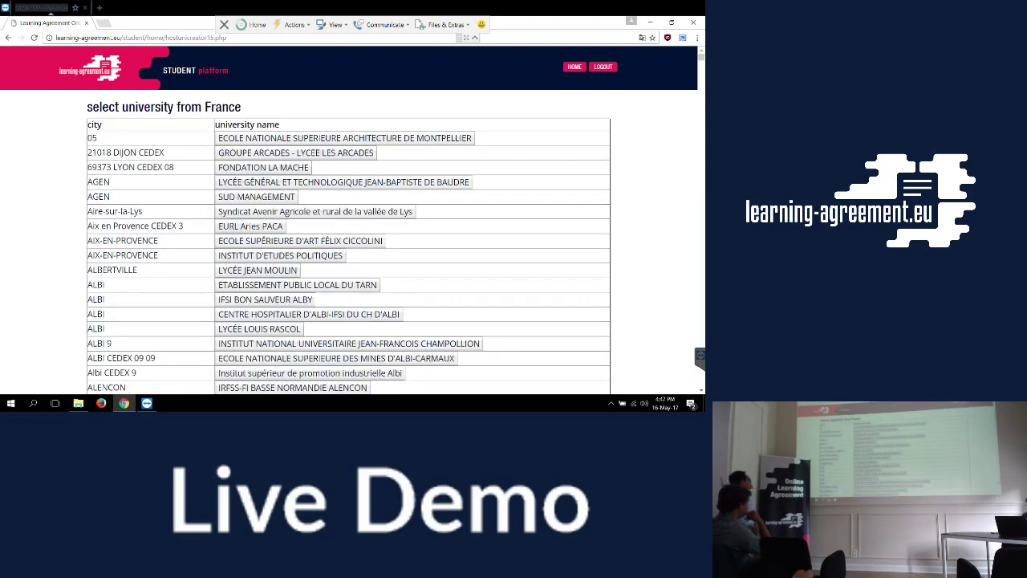
pyautogui.scroll(-10, 348, 220)
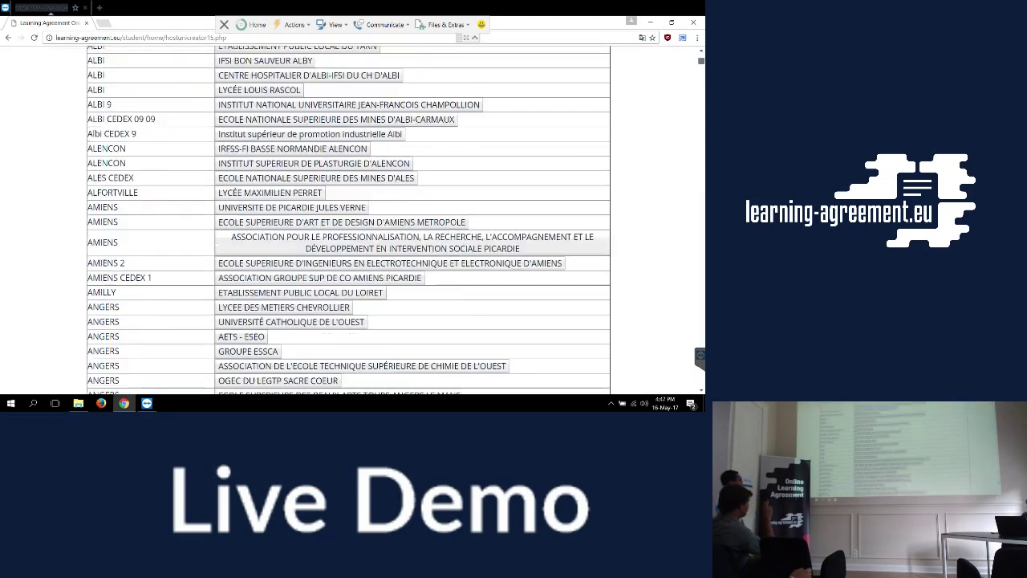
pyautogui.scroll(-20, 349, 220)
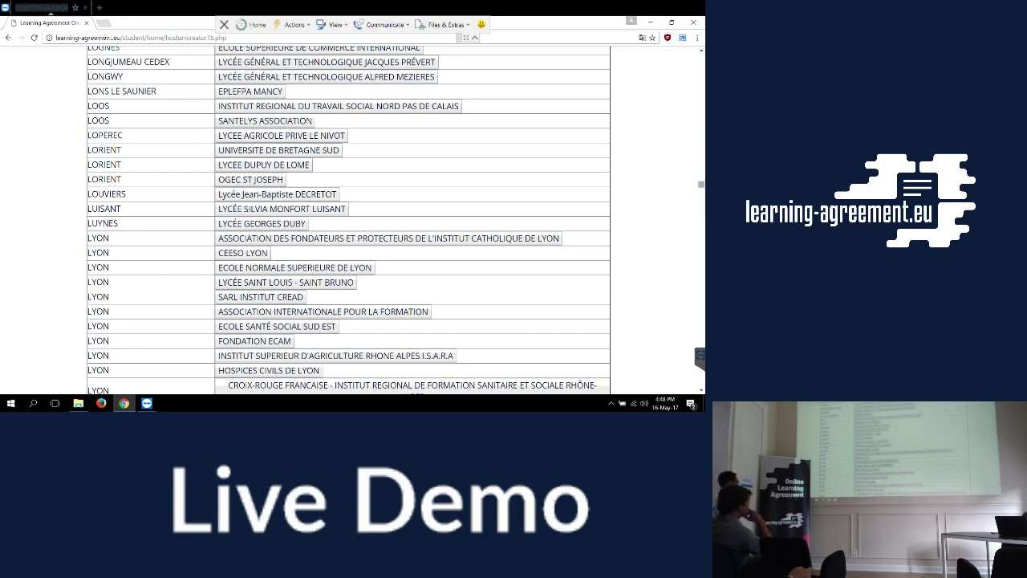
pyautogui.scroll(-10, 349, 220)
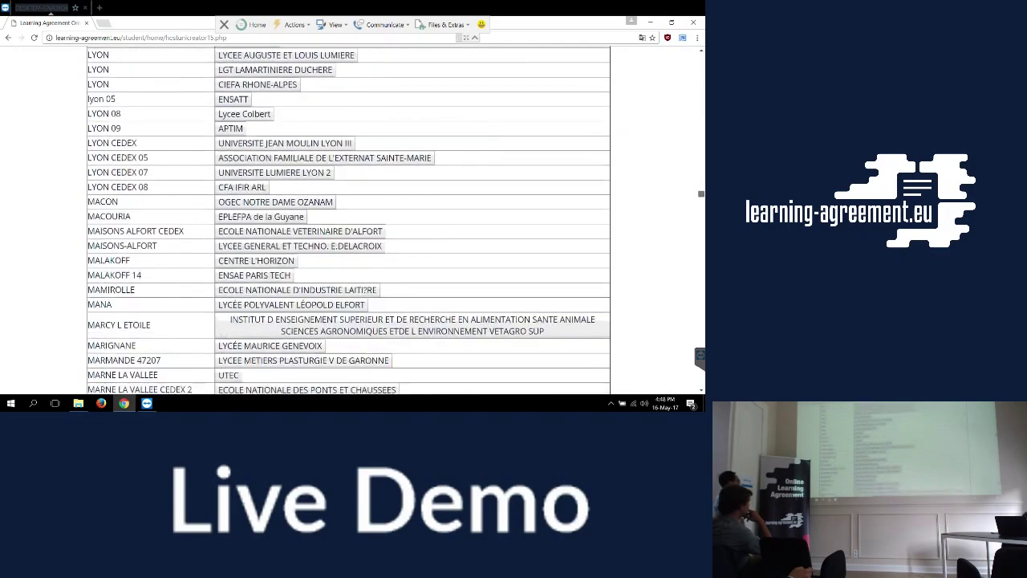
pyautogui.scroll(-10, 348, 220)
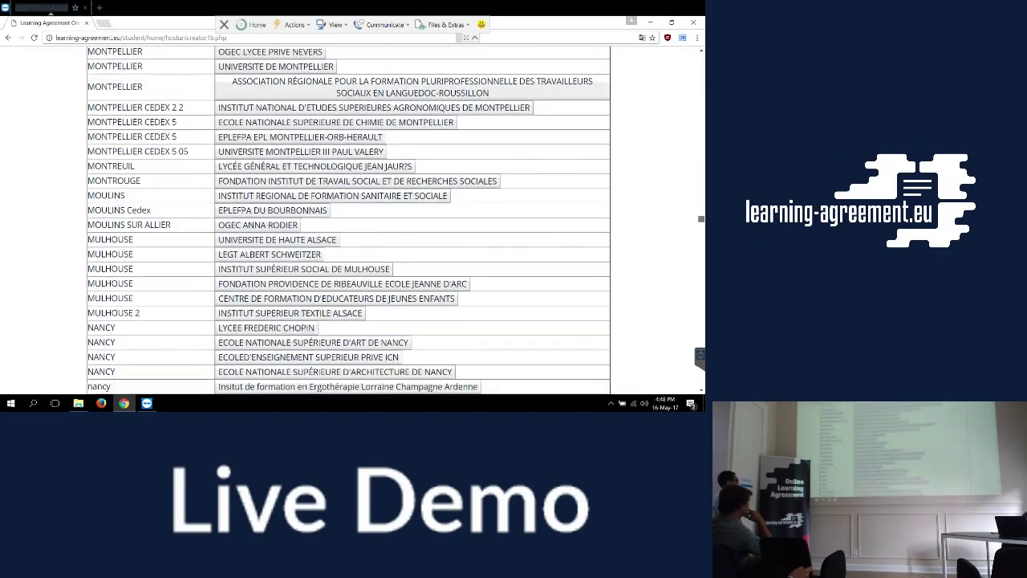
pyautogui.scroll(-8, 349, 219)
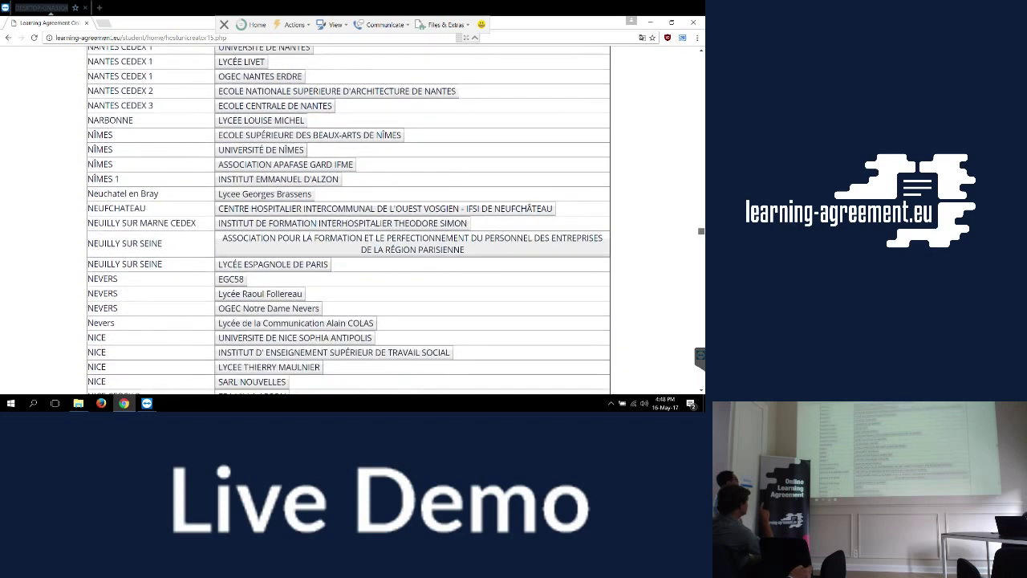
pyautogui.scroll(6, 349, 220)
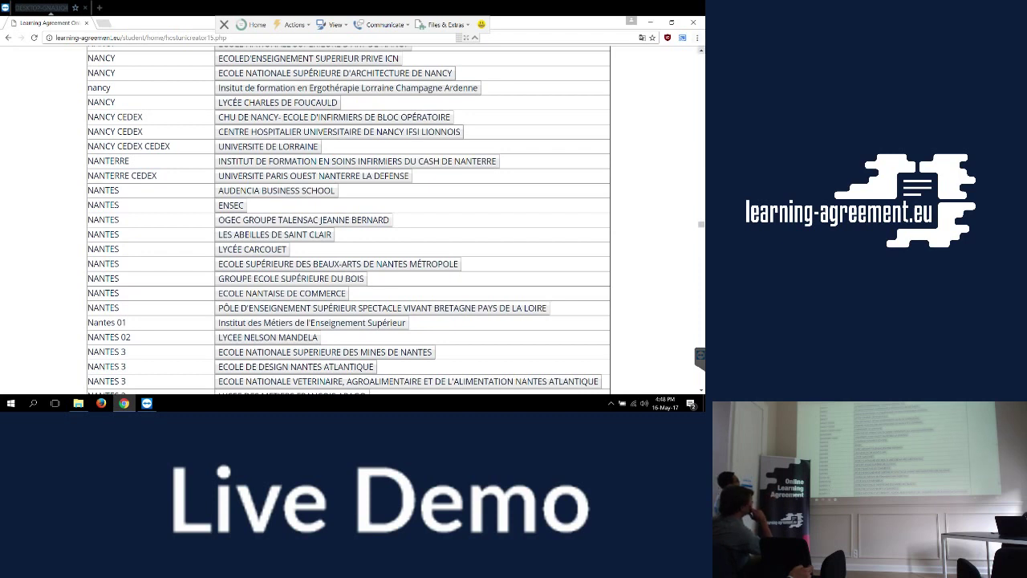
pyautogui.scroll(1, 349, 220)
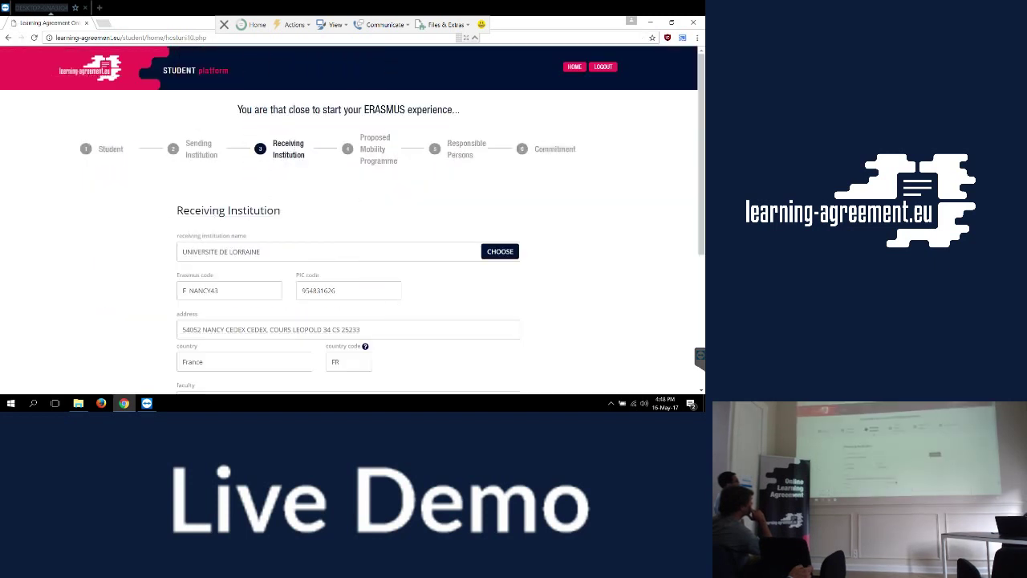
# Enter receiving faculty 'Social Scientes' and '-' as the department.
pyautogui.scroll(-3, 348, 221)
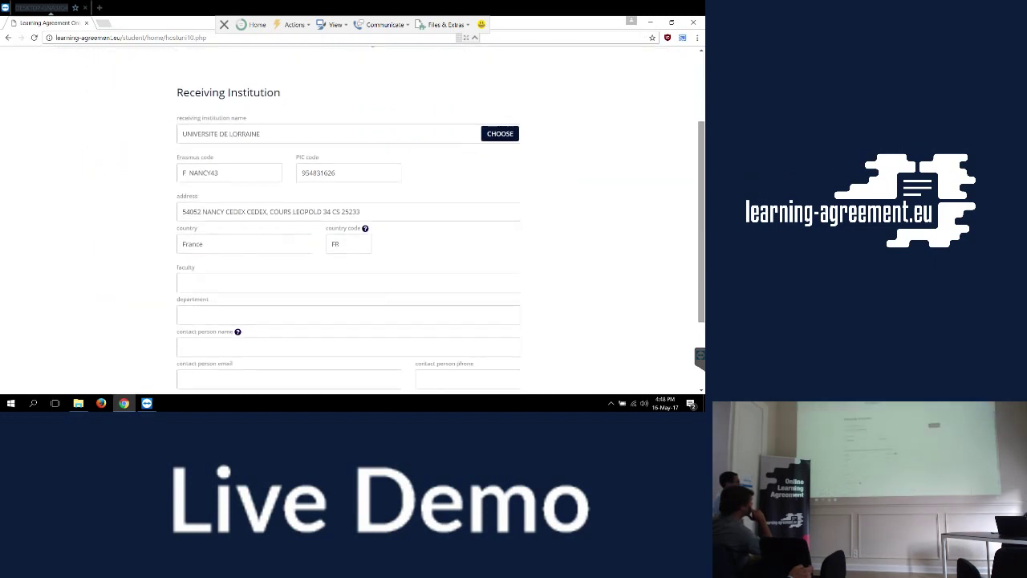
pyautogui.scroll(-1, 348, 221)
pyautogui.click(241, 241)
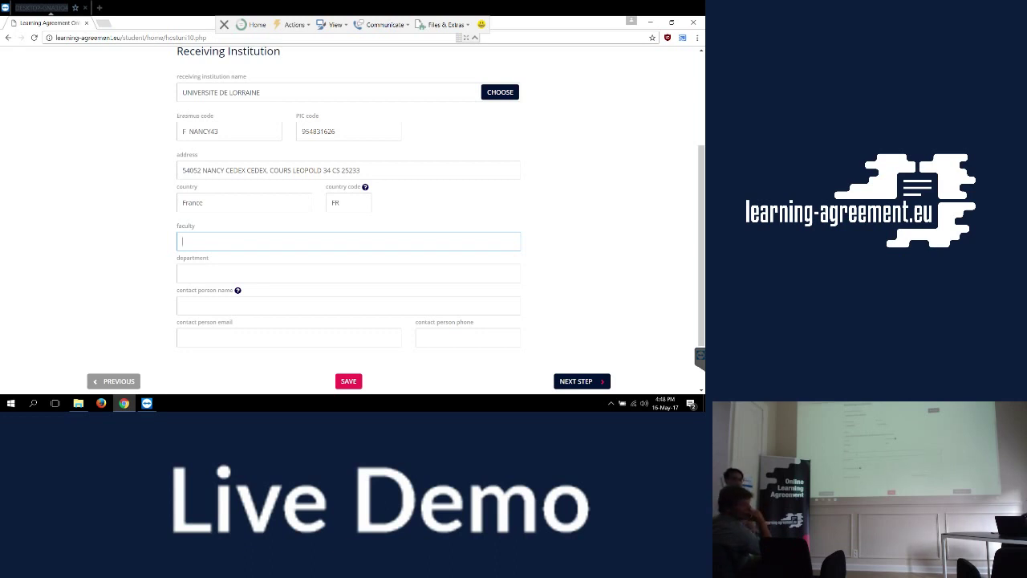
pyautogui.write('A')
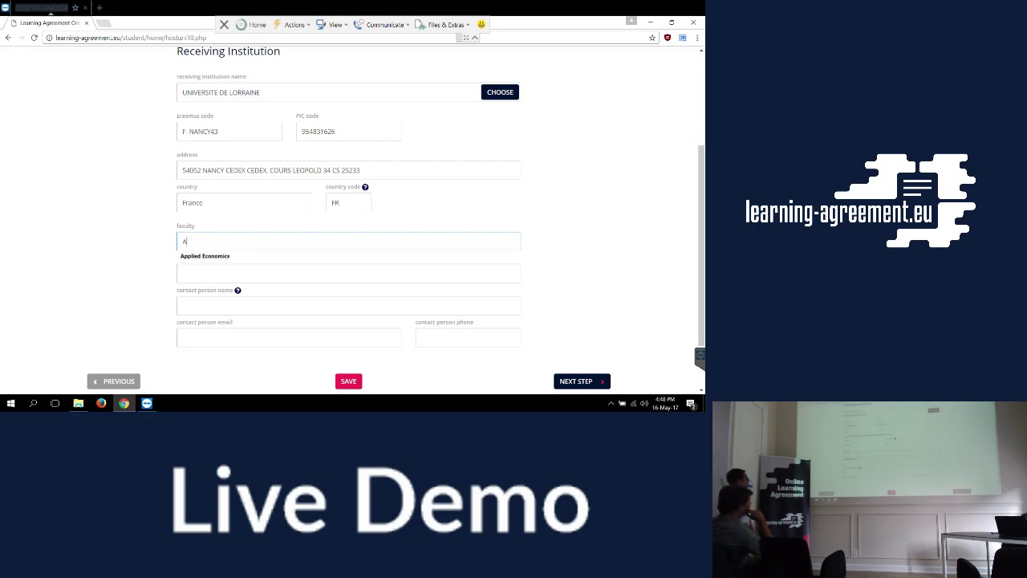
pyautogui.press('BackSpace')
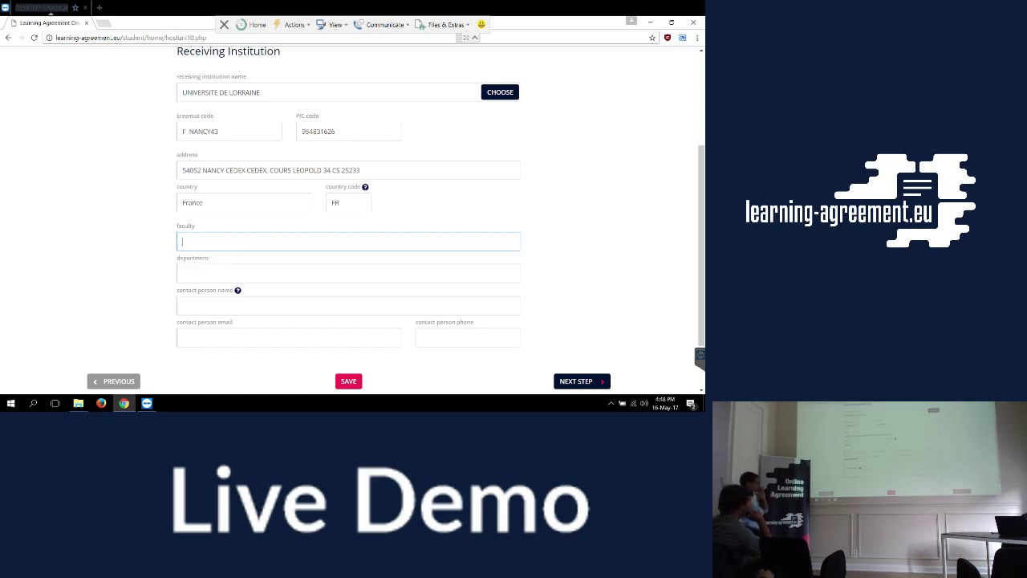
pyautogui.write('Social Sciente')
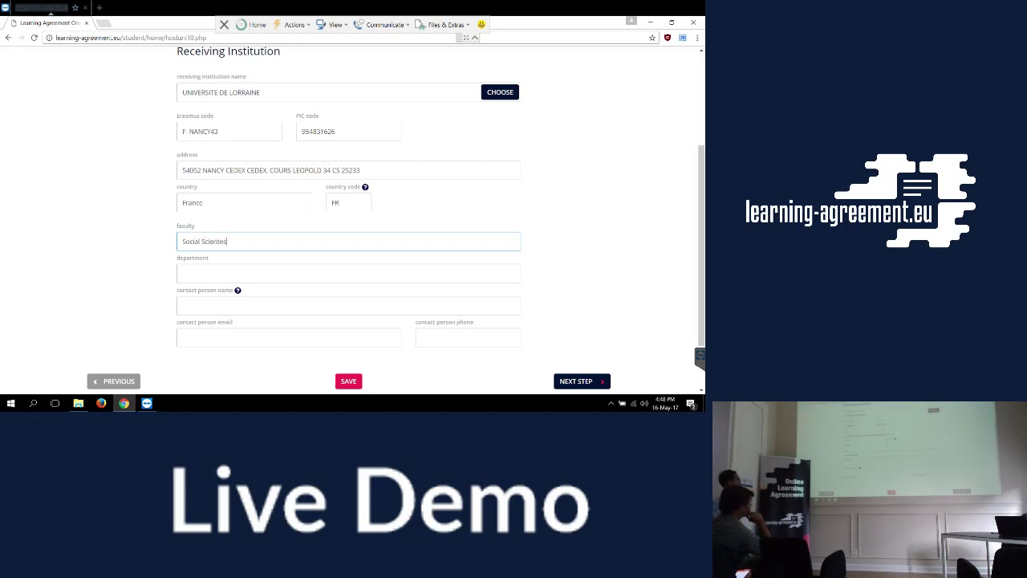
pyautogui.write('s')
pyautogui.press('Tab')
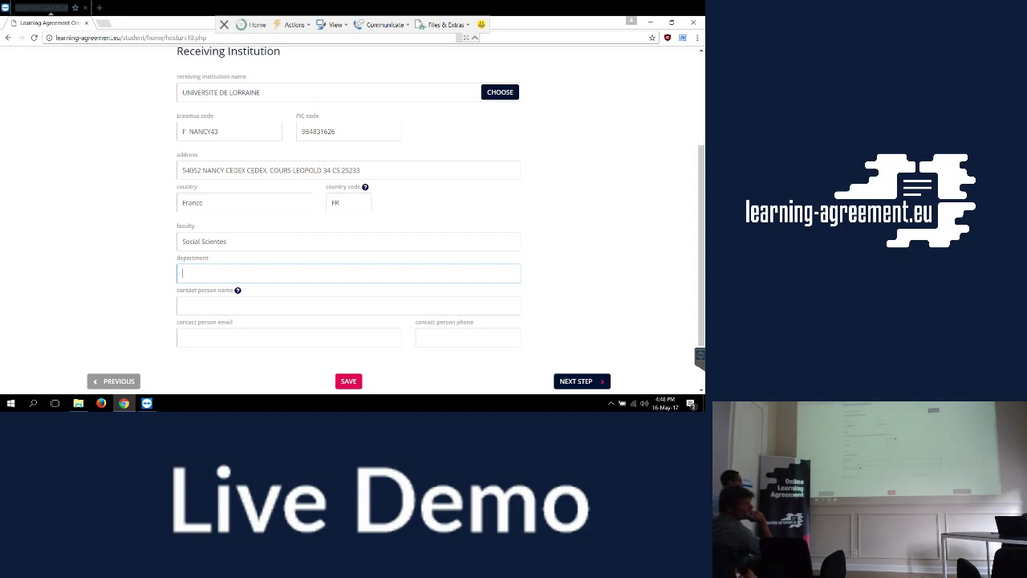
pyautogui.write('-')
# Add the receiving contact person's name and e-mail, then save the details.
pyautogui.press('Tab')
pyautogui.write('Domi')
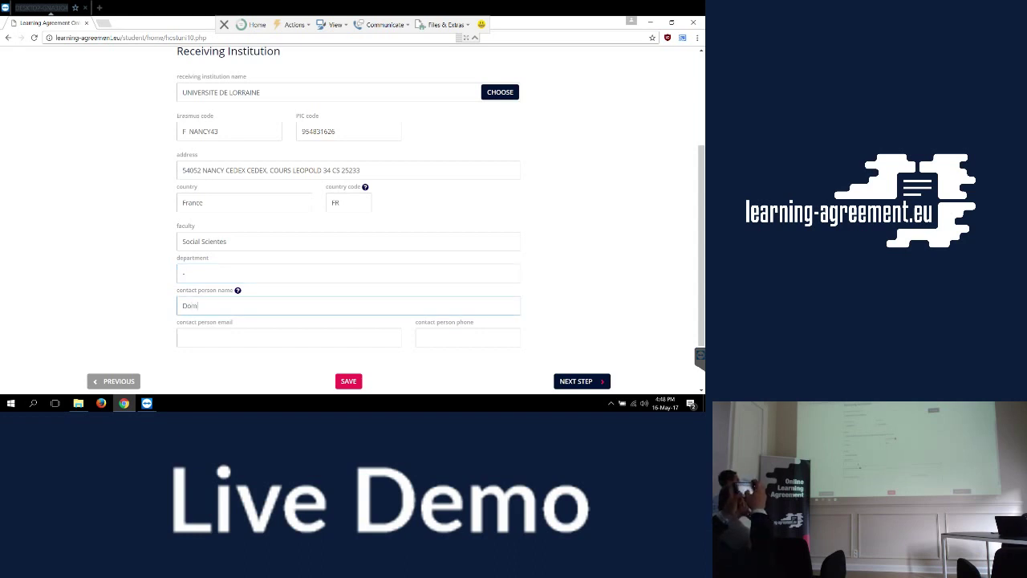
pyautogui.press('Tab')
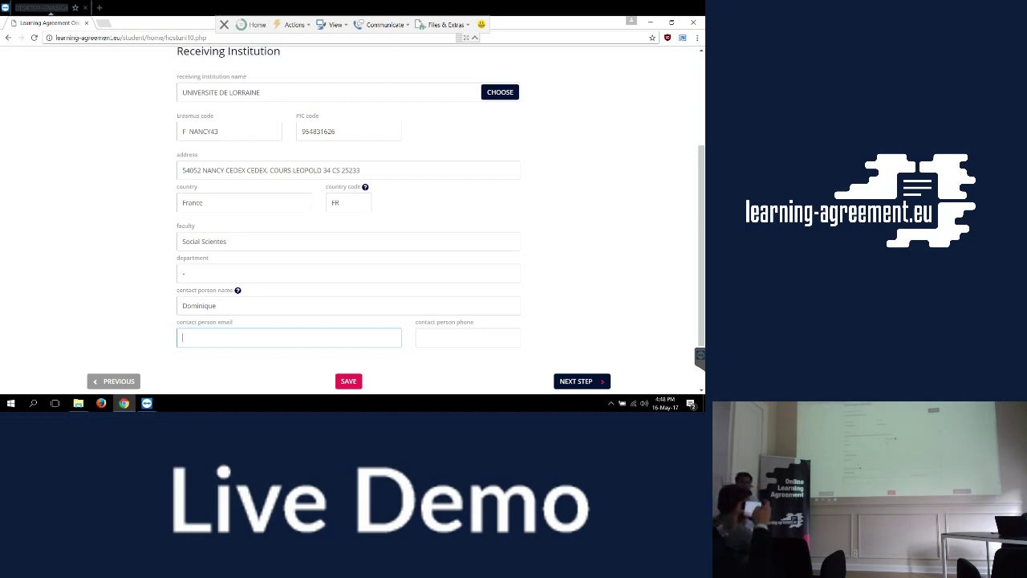
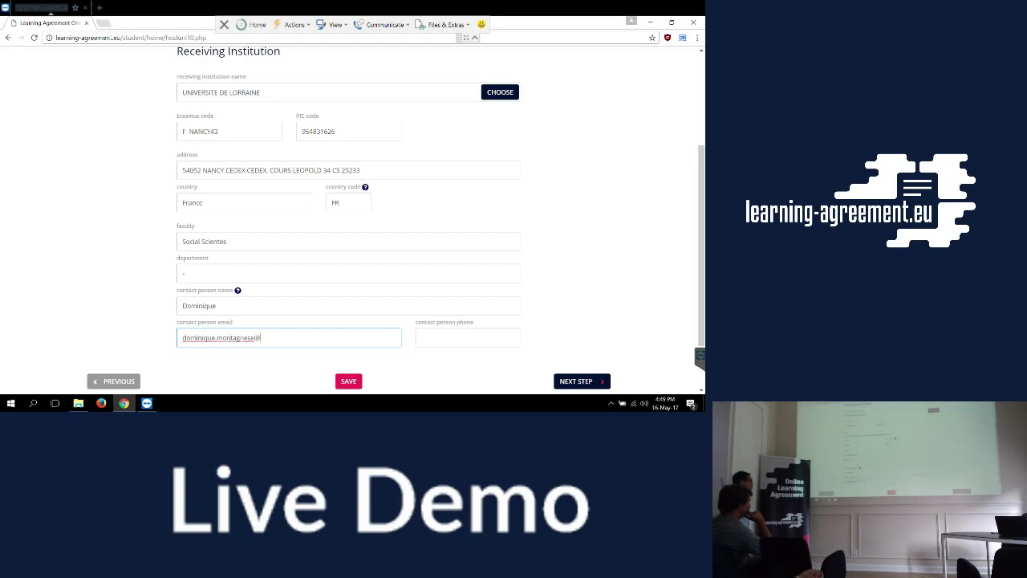
pyautogui.press('Return')
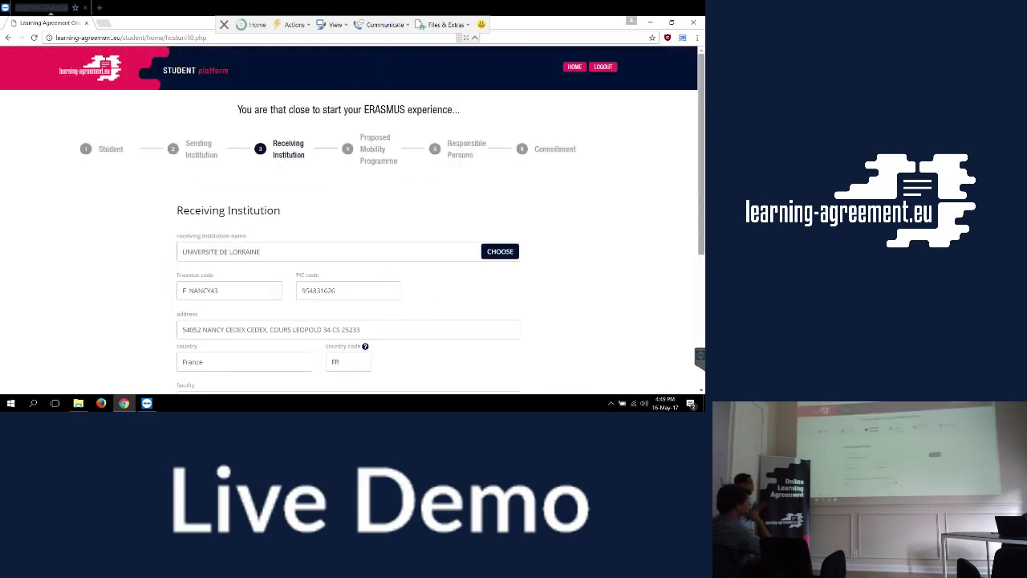
# Proceed to the Proposed Mobility Programme step.
pyautogui.scroll(-3, 578, 313)
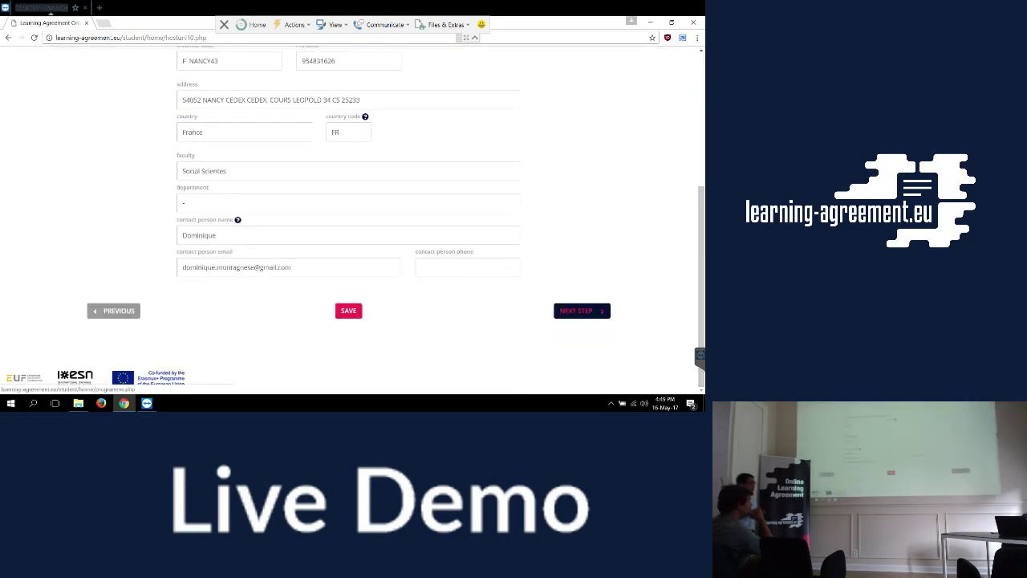
pyautogui.click(581, 310)
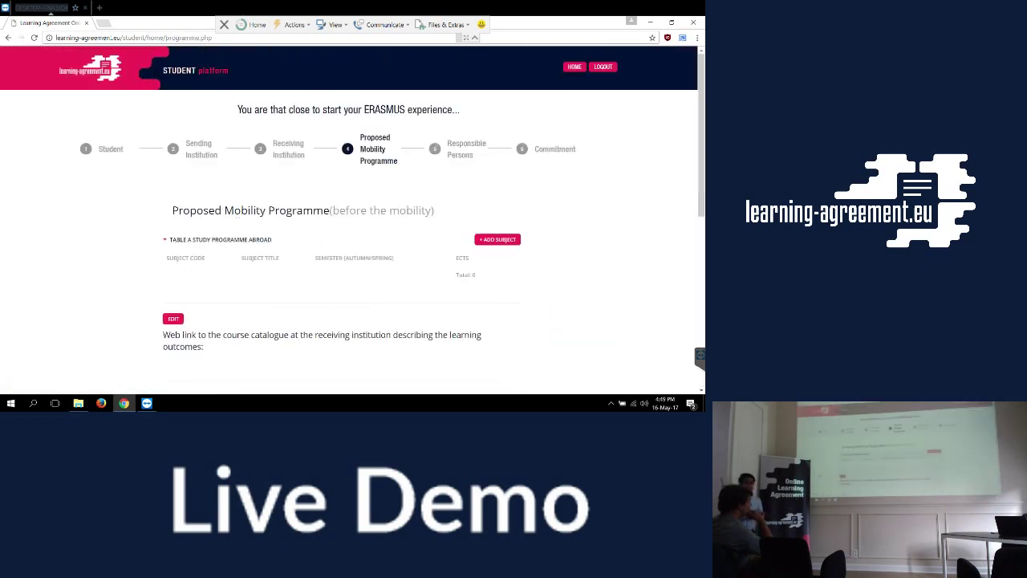
pyautogui.scroll(-1, 349, 221)
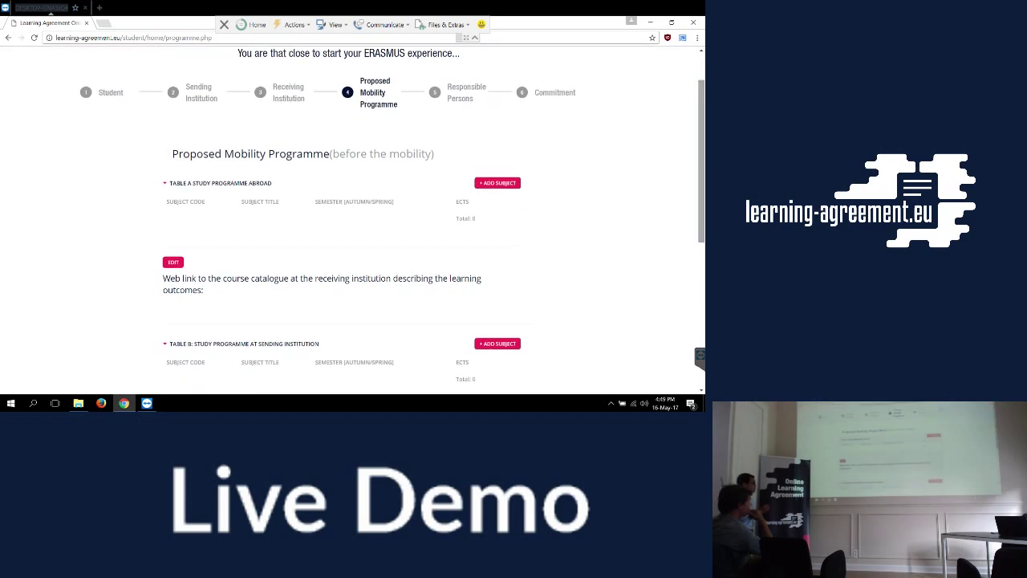